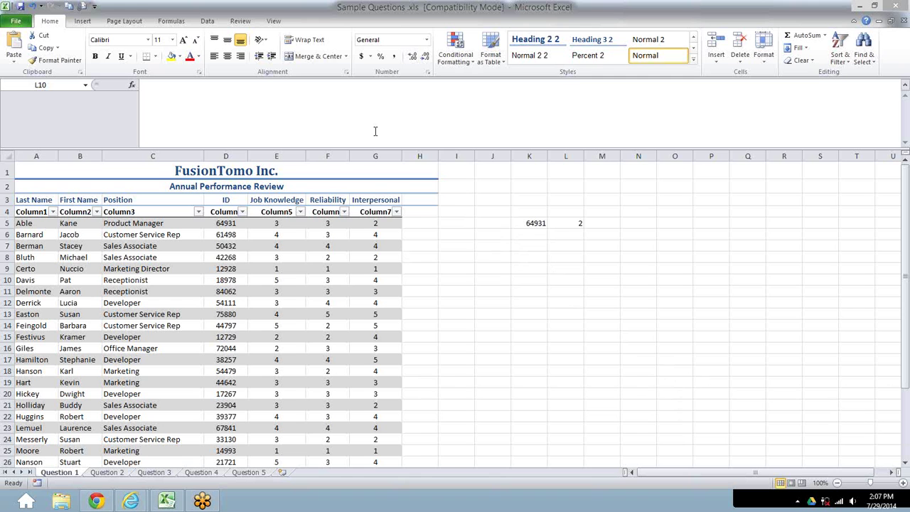
Split the Question 1 worksheet into panes at cell H6.
click(273, 22)
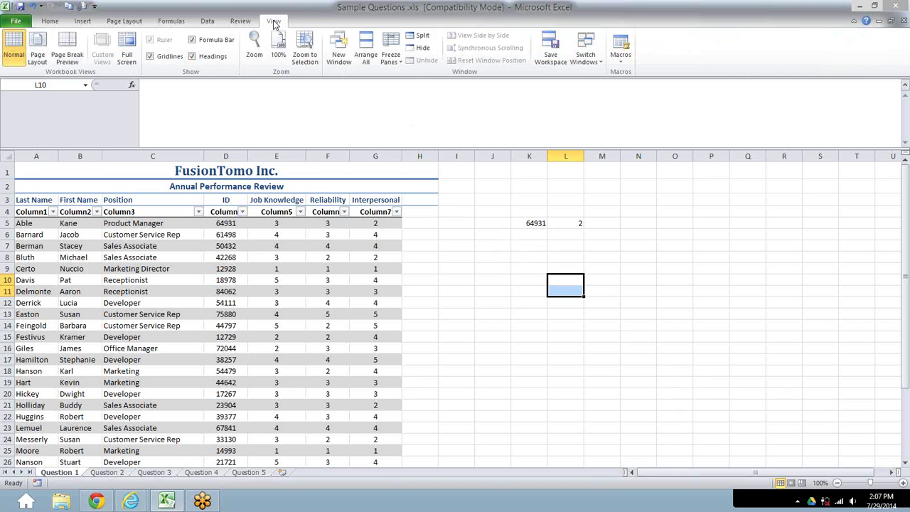
click(434, 236)
click(422, 37)
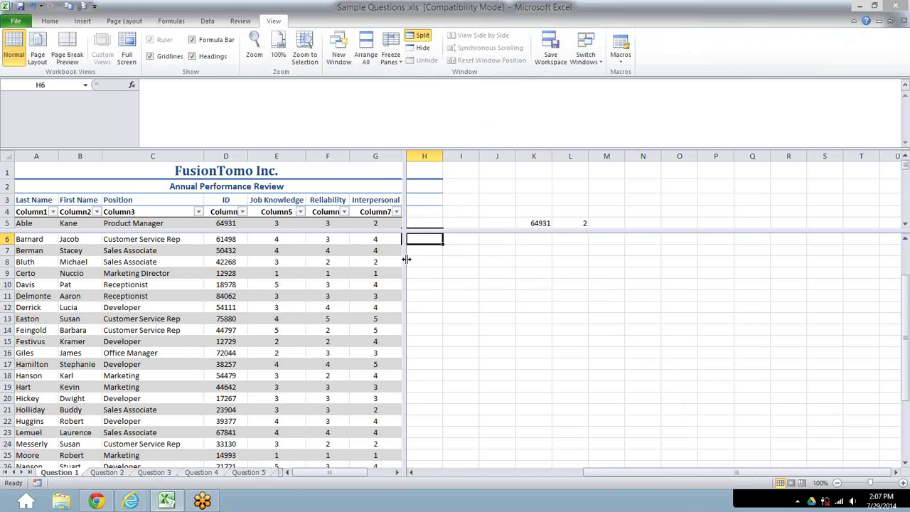
Fill the ID VLOOKUP into K6:L6 for ID 64931, returning 3, and remove the split.
click(420, 171)
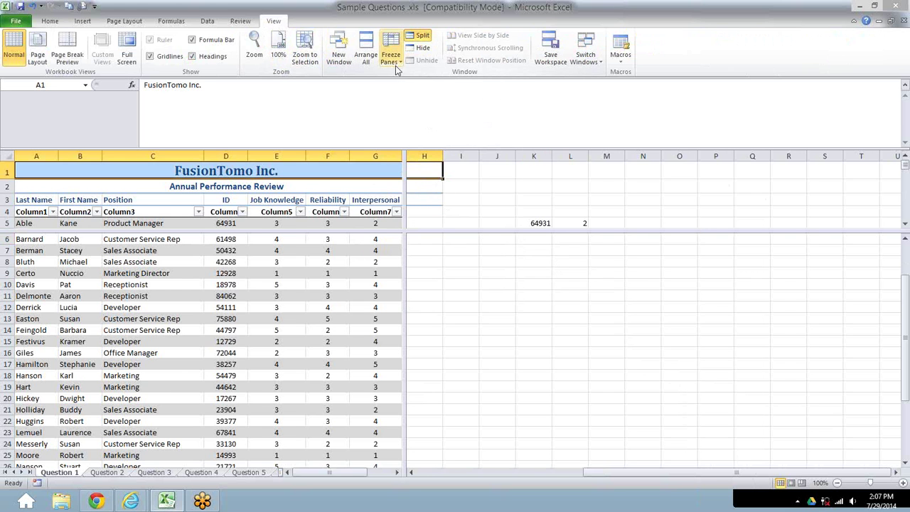
key(ctrl+shift+m)
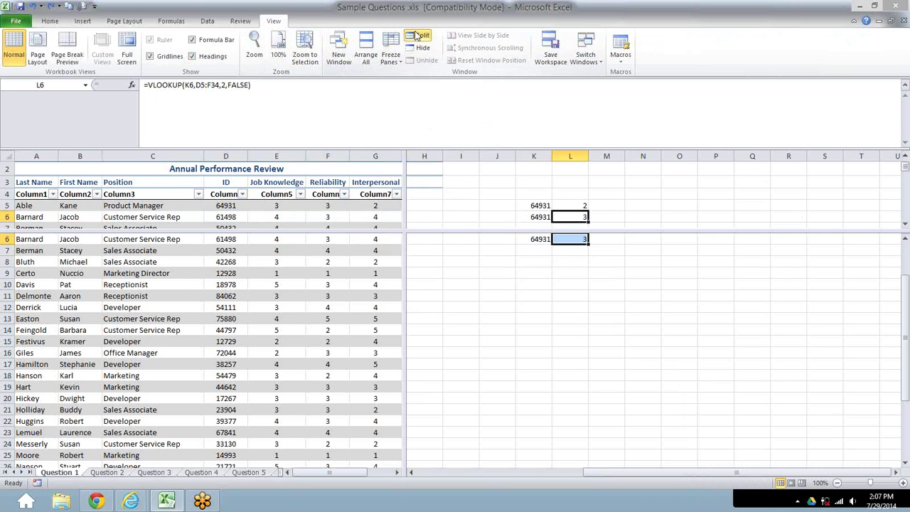
click(418, 36)
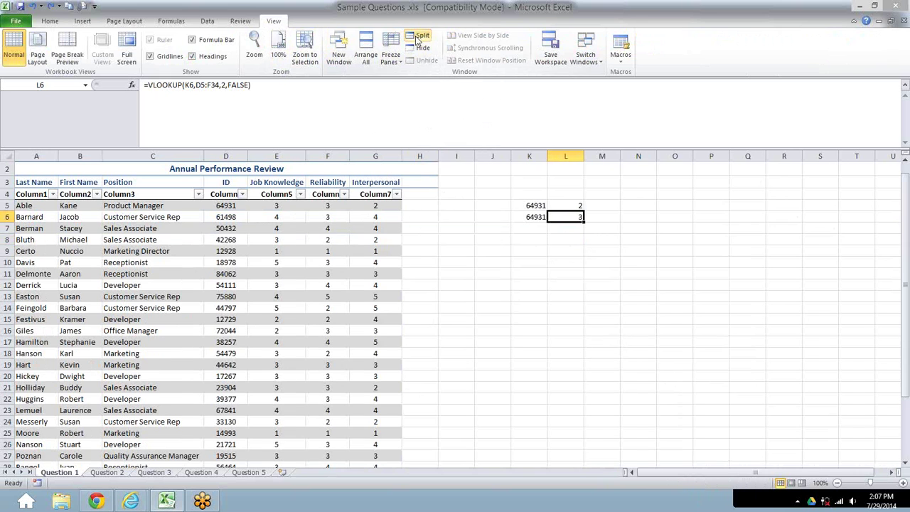
click(430, 193)
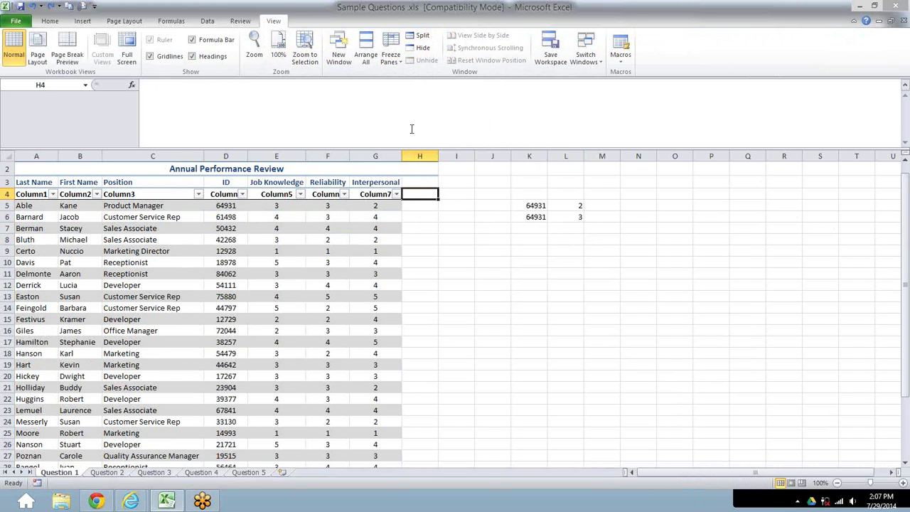
click(419, 169)
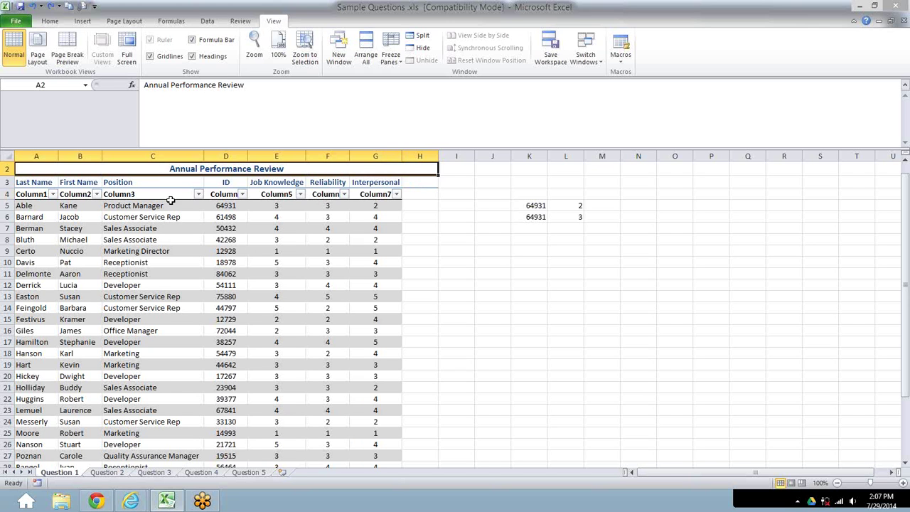
click(414, 216)
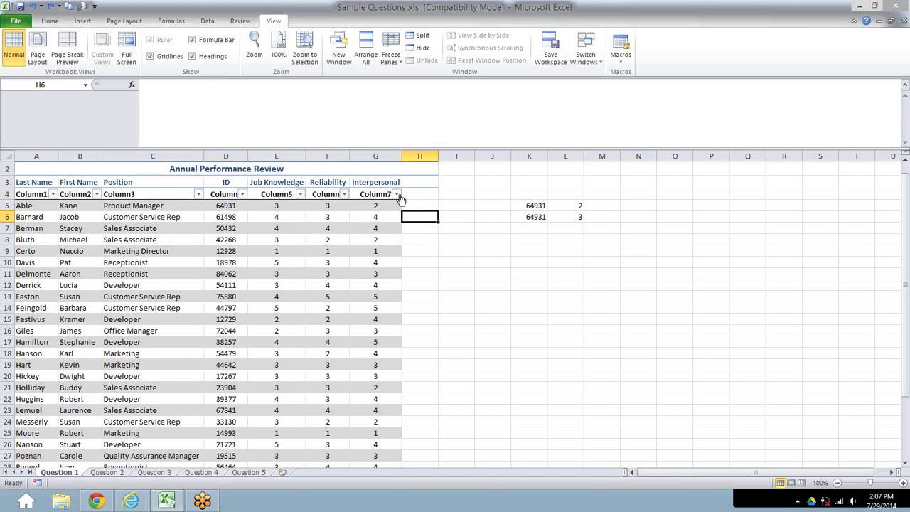
click(142, 208)
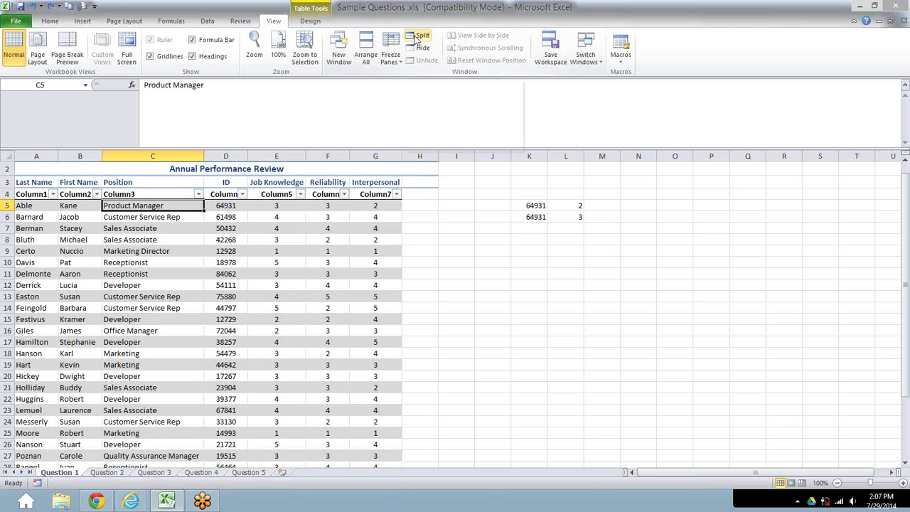
click(420, 37)
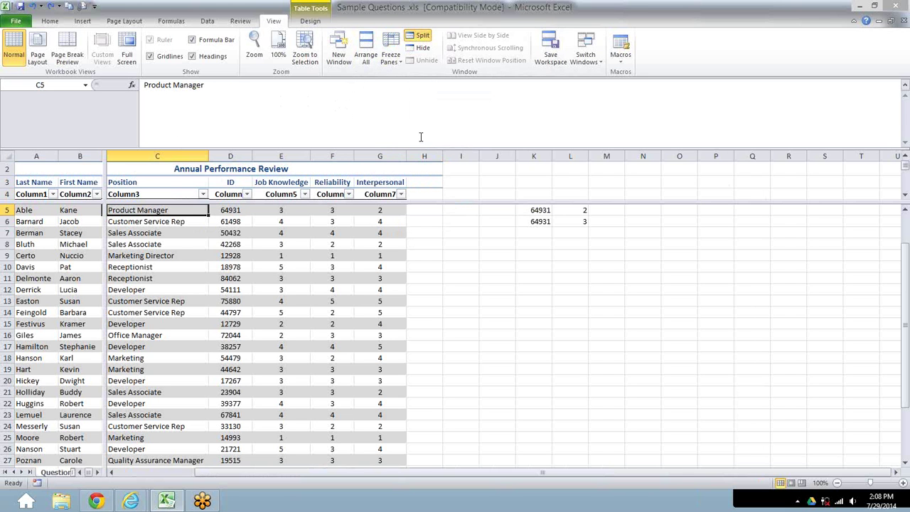
click(419, 37)
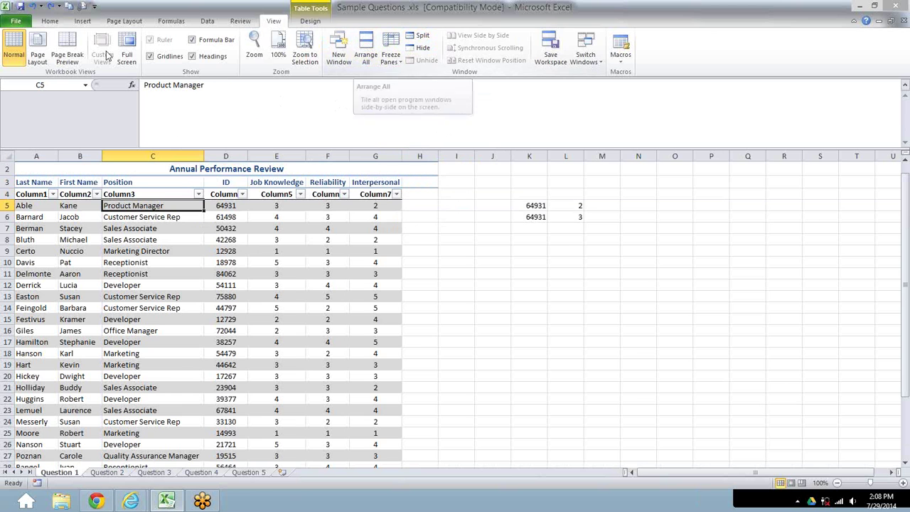
Browse to Desktop > Excel Stuff and open Excel_Cheet_Sheet.xlsx.
click(21, 22)
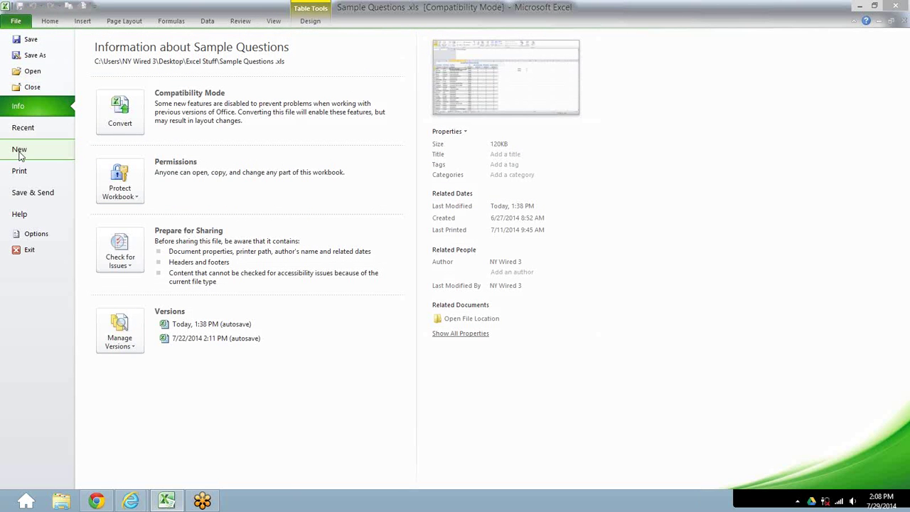
click(31, 71)
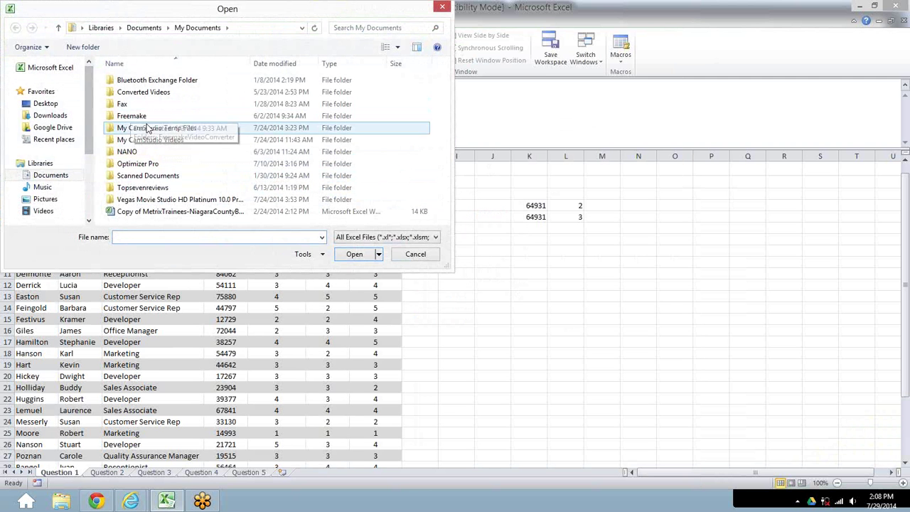
click(44, 104)
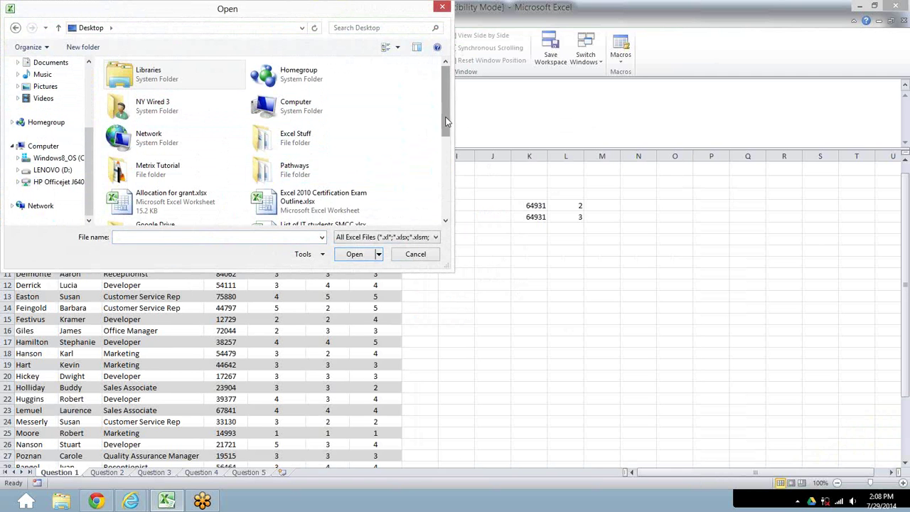
scroll(448, 142, down, 2)
drag(447, 142, 449, 110)
click(311, 143)
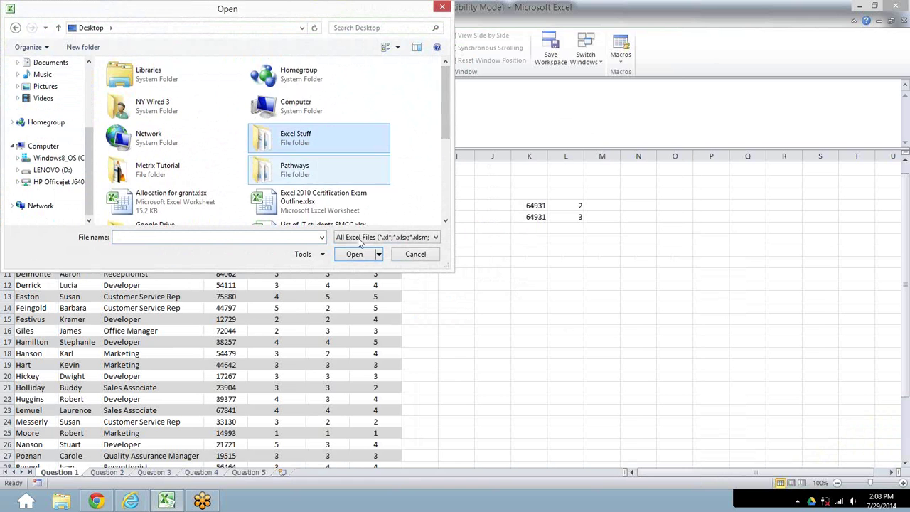
click(354, 254)
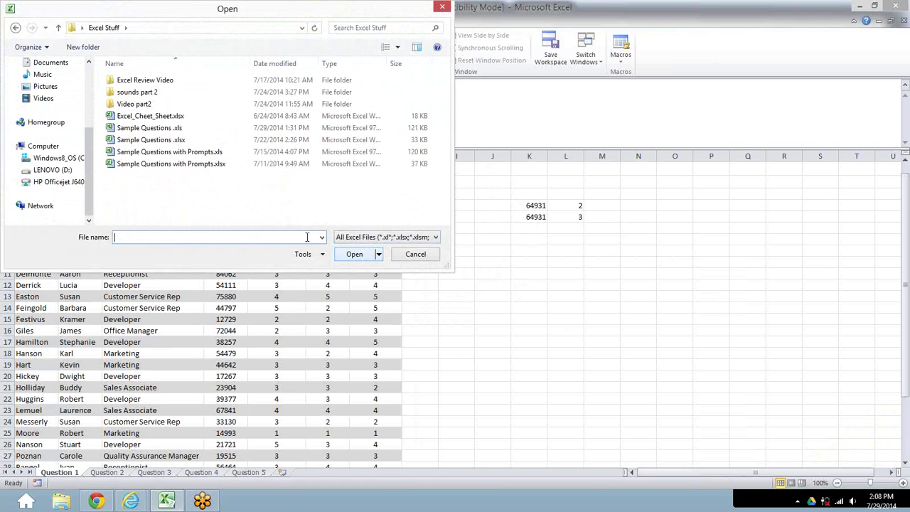
click(152, 118)
click(354, 254)
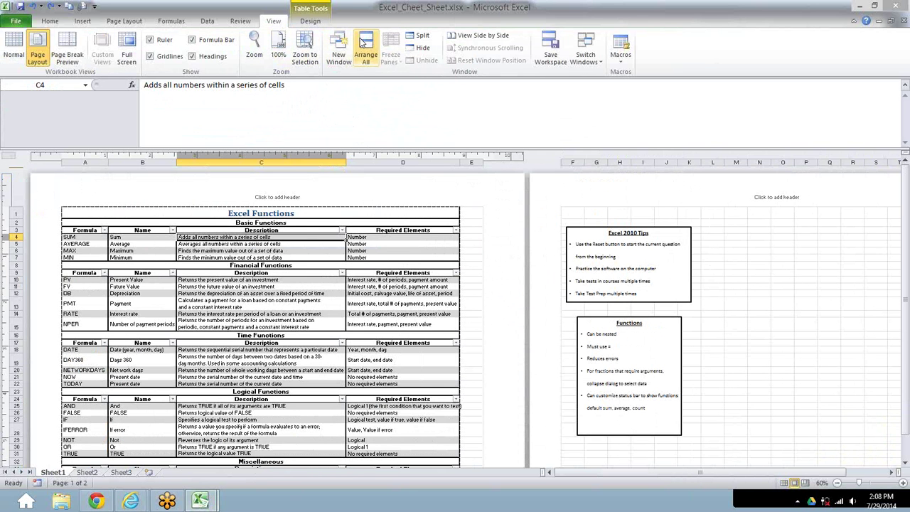
Arrange the cheat sheet and Sample Questions windows vertically side by side.
click(367, 55)
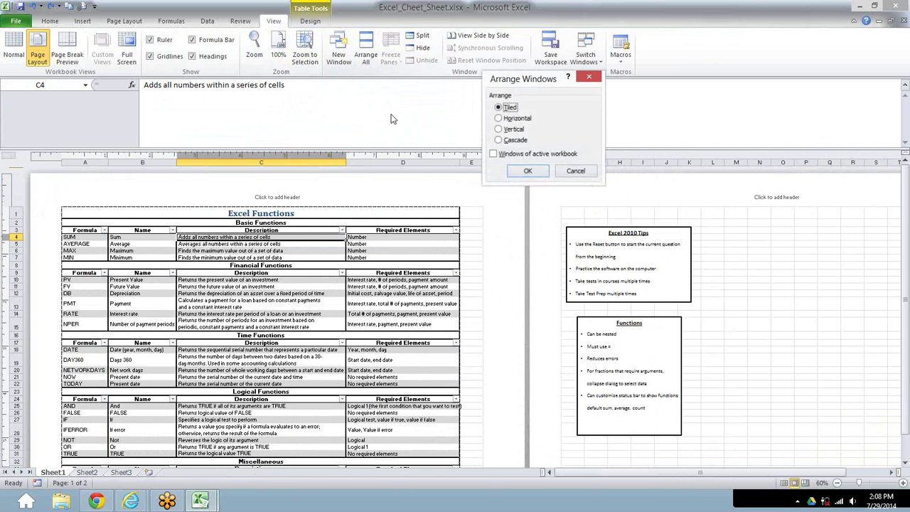
click(513, 129)
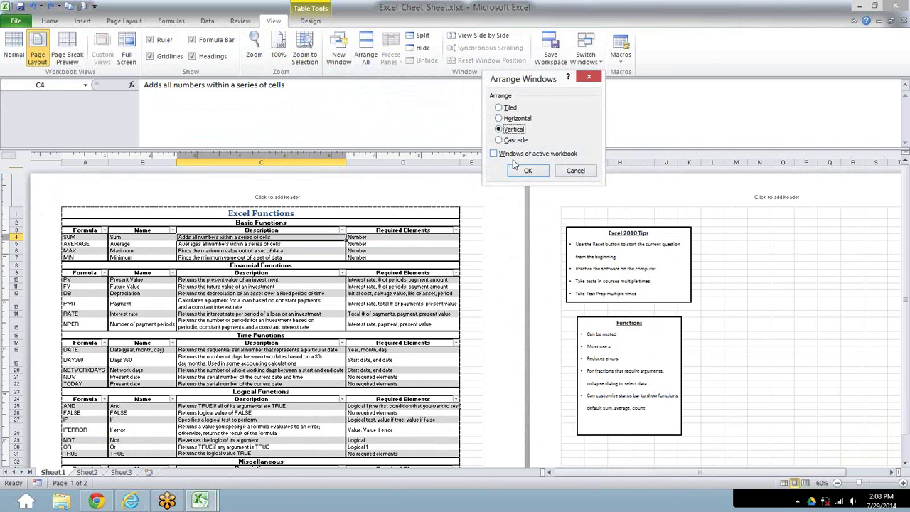
click(525, 172)
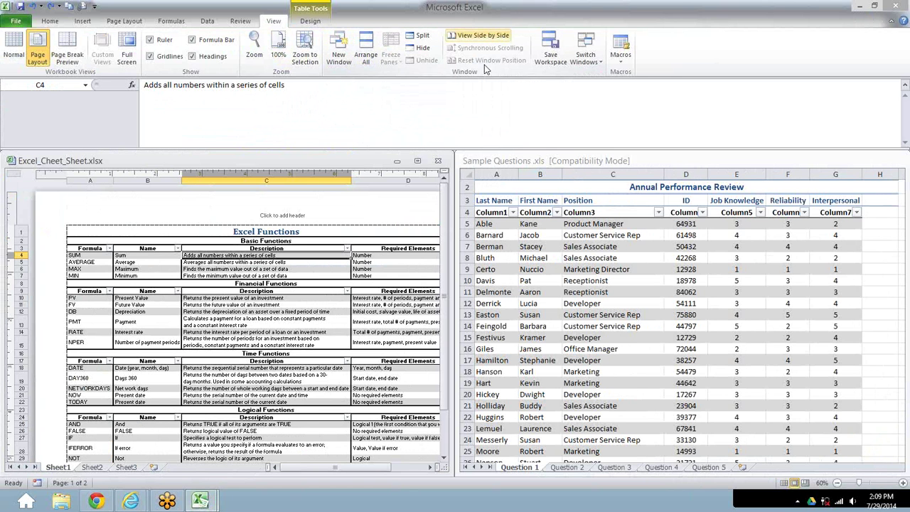
scroll(493, 258, down, 3)
scroll(364, 249, up, 3)
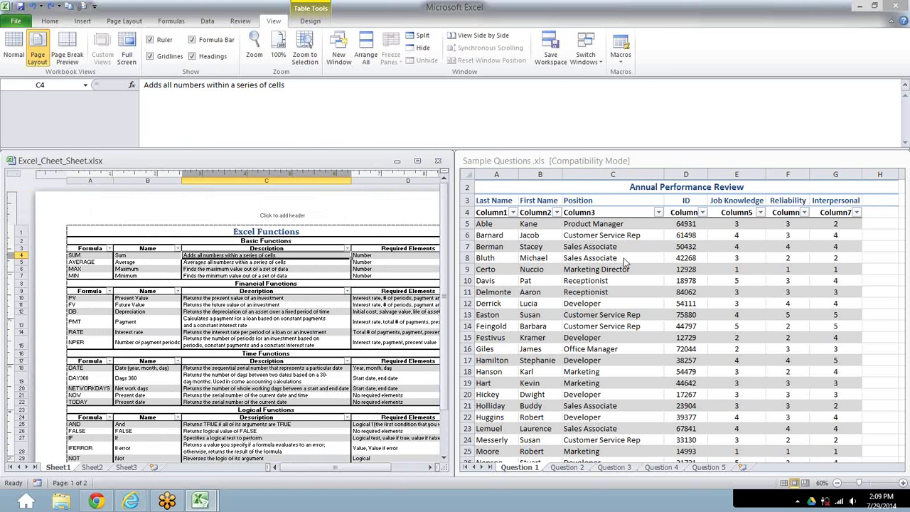
click(901, 391)
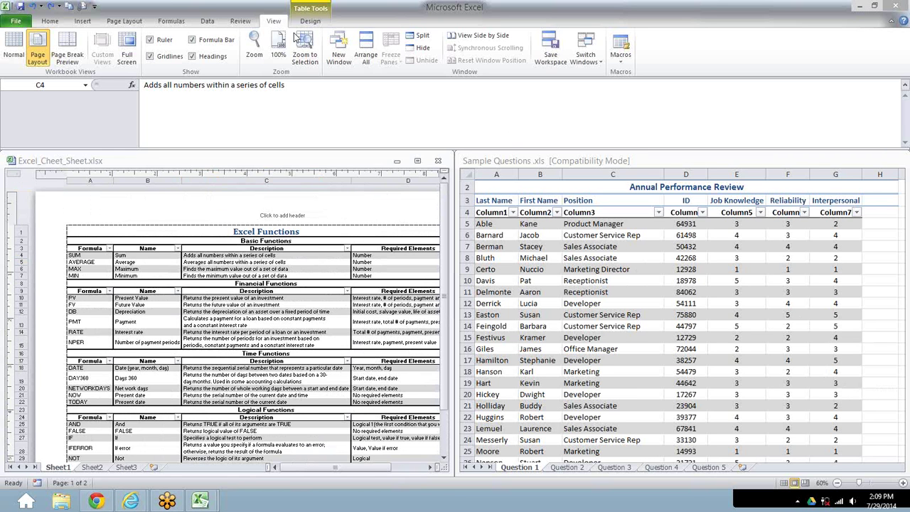
Close Excel_Cheet_Sheet.xlsx and tile Sample Questions to fill the workspace.
click(437, 162)
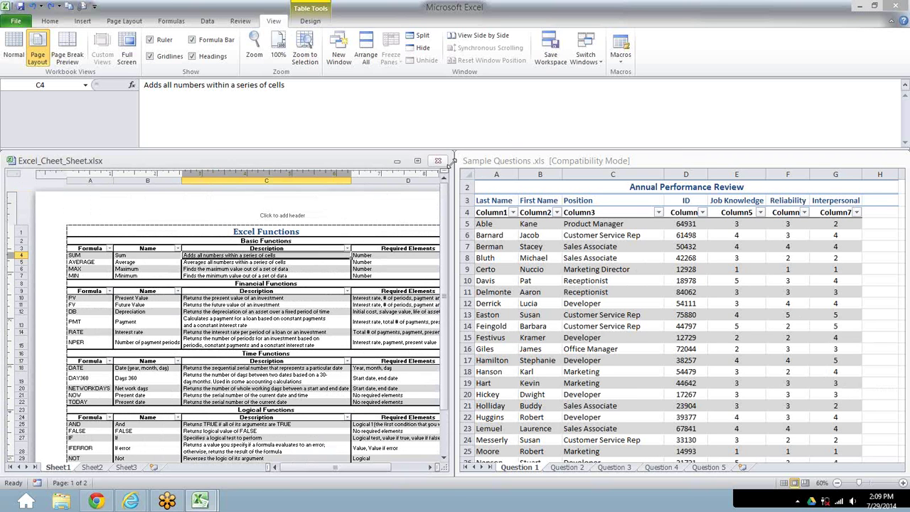
drag(496, 165, 280, 180)
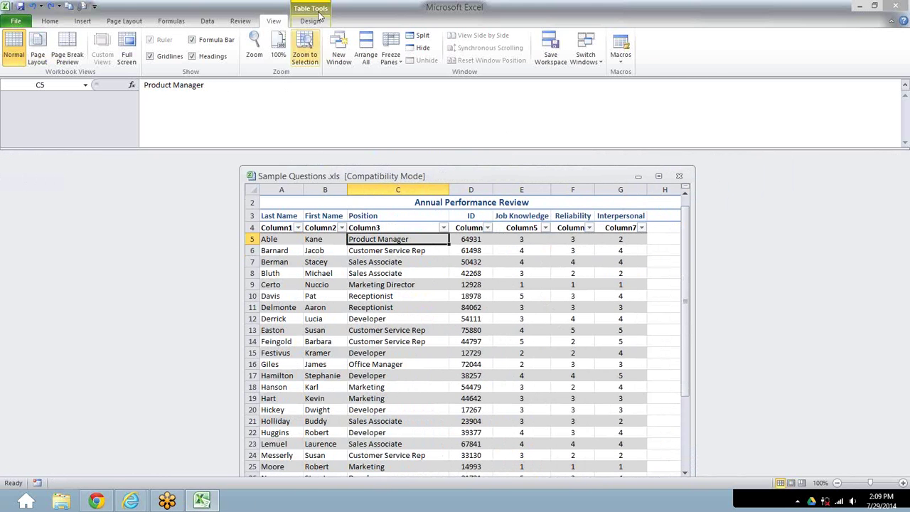
click(366, 57)
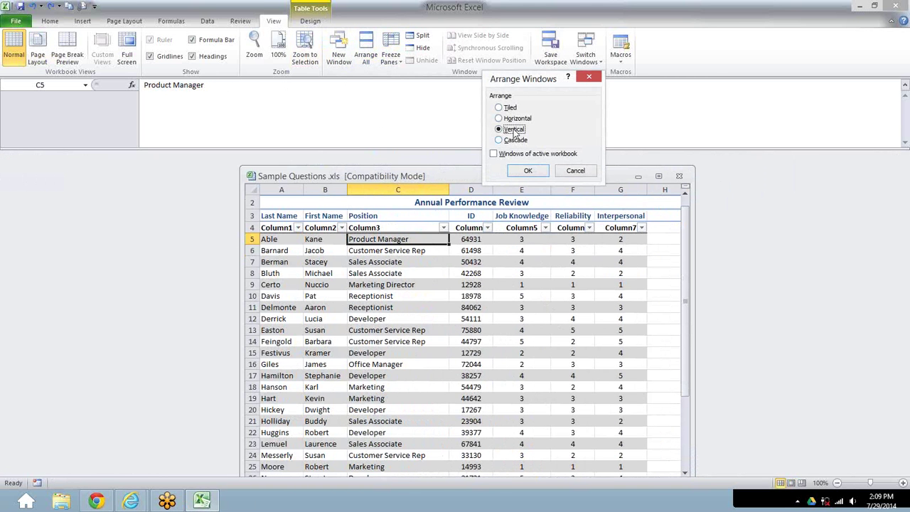
click(505, 107)
click(527, 171)
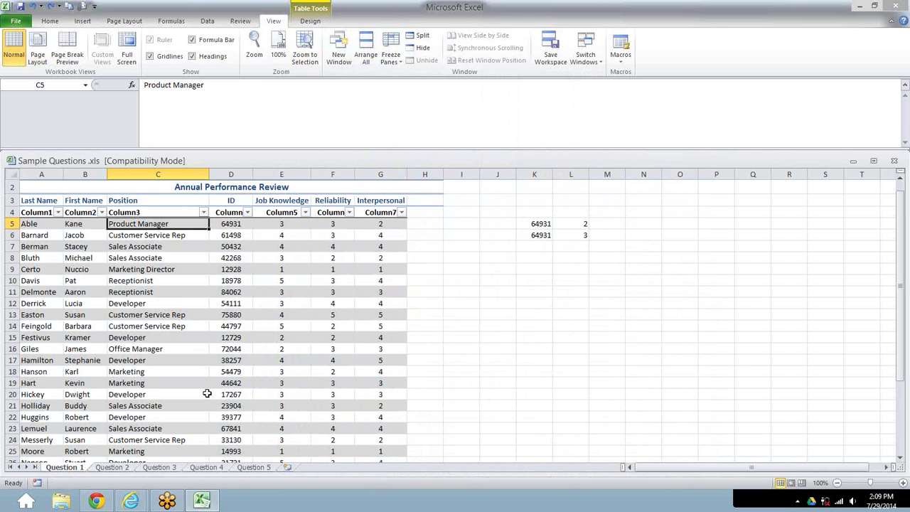
click(514, 261)
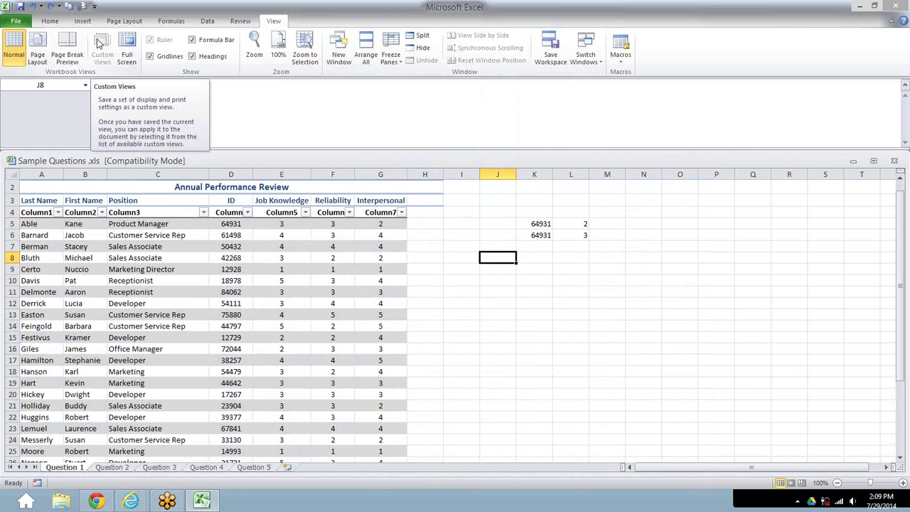
Enter =CONCATENATE(B5," ",A5) in J8 so it shows Kane Able.
click(172, 21)
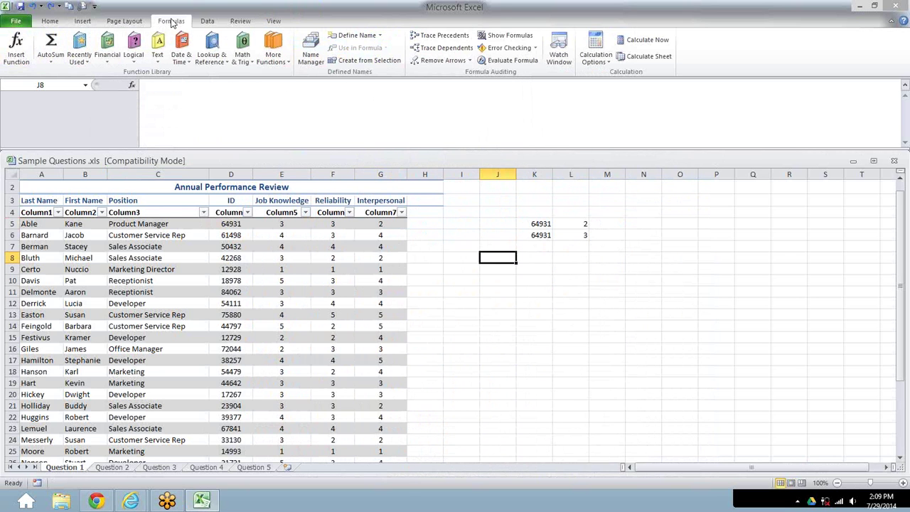
text(=)
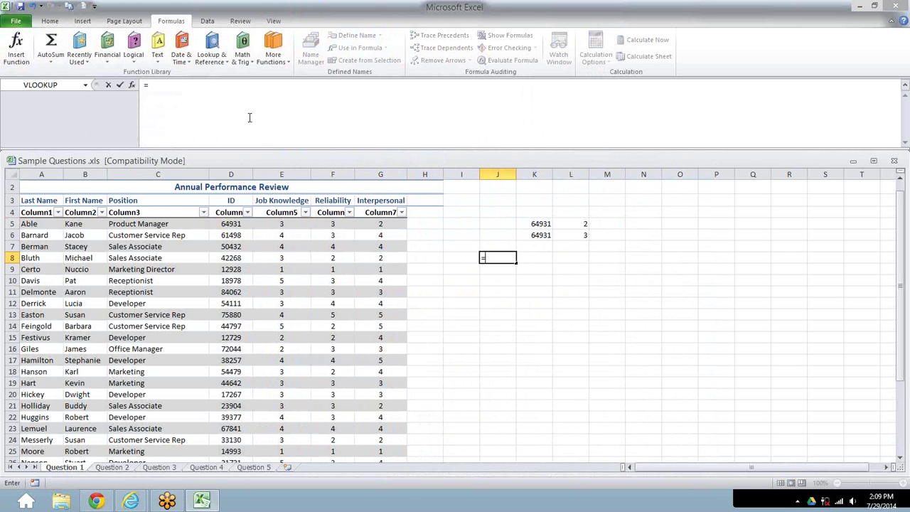
text(C)
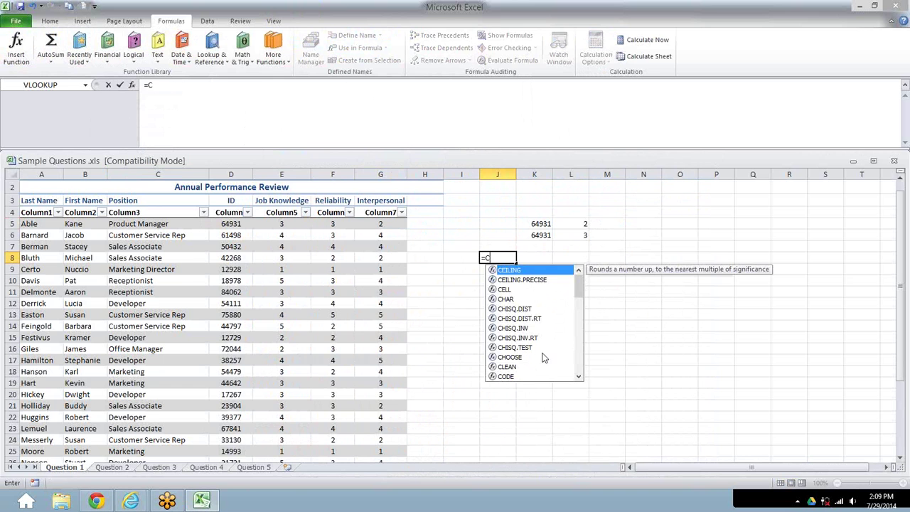
text(ON)
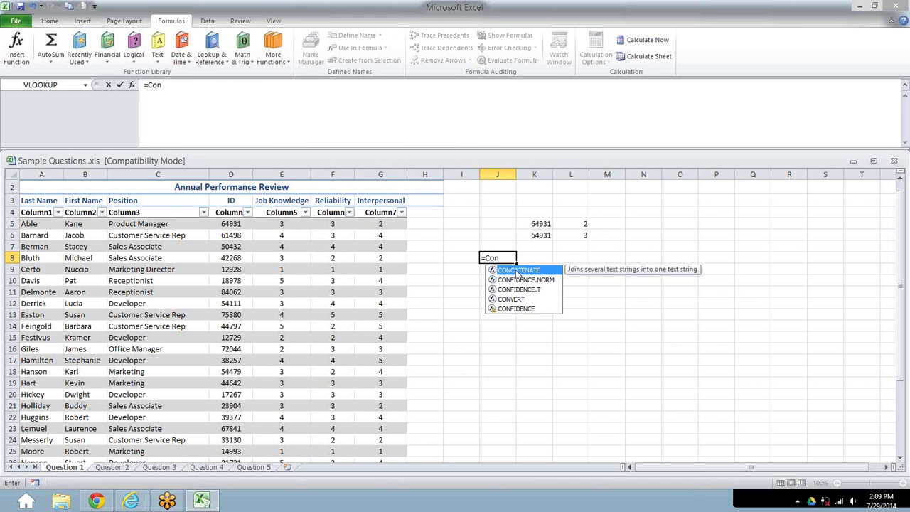
double_click(517, 276)
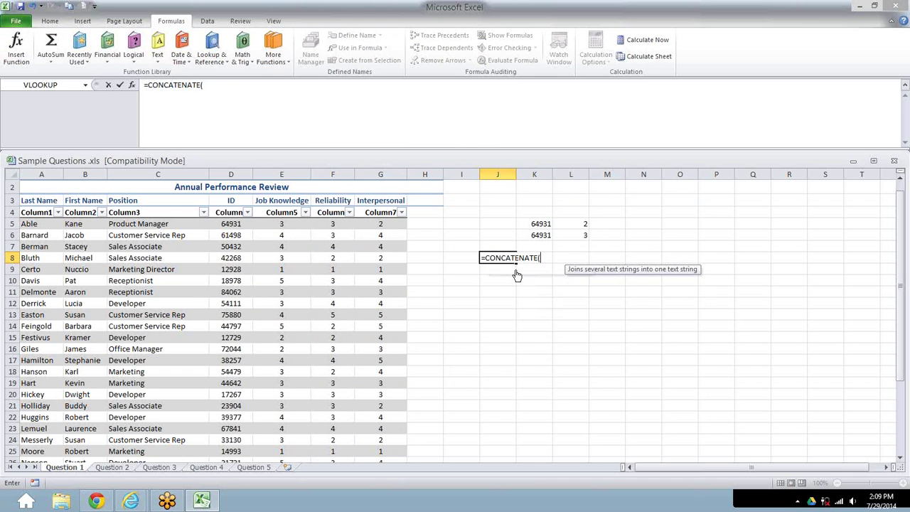
click(71, 224)
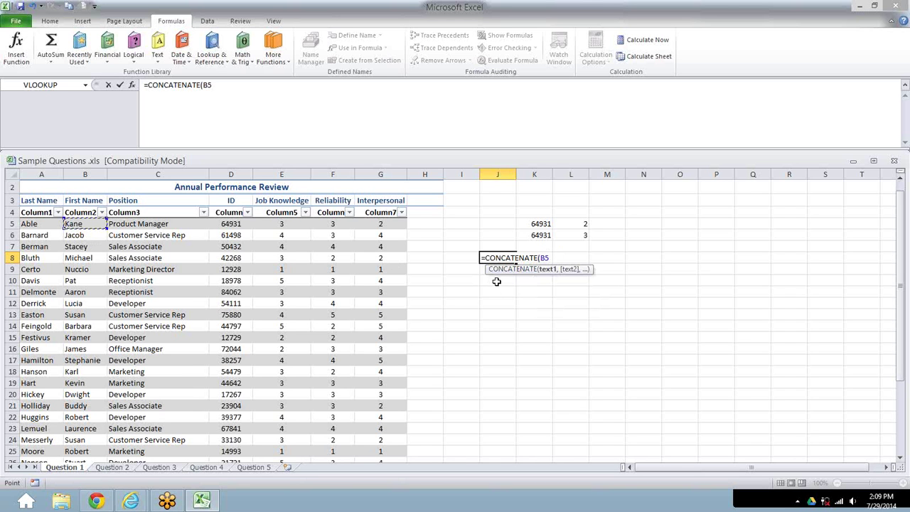
text(,)
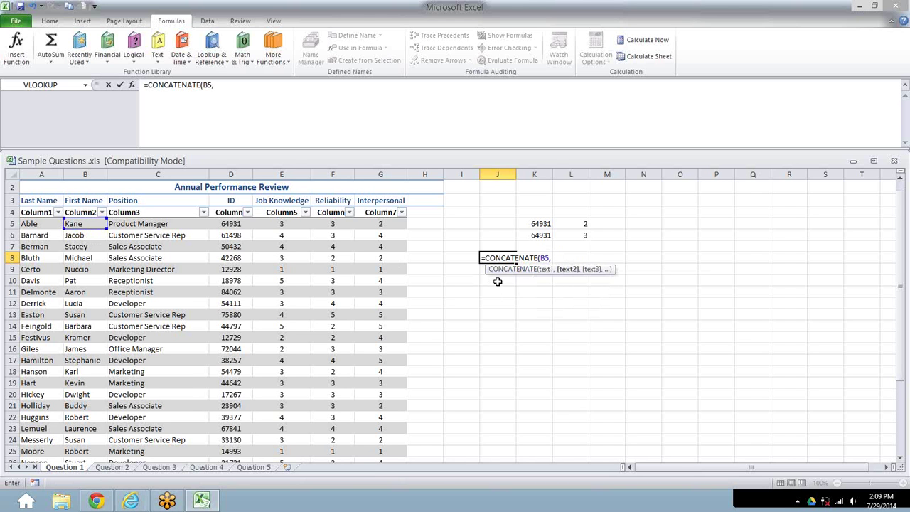
text(" ",)
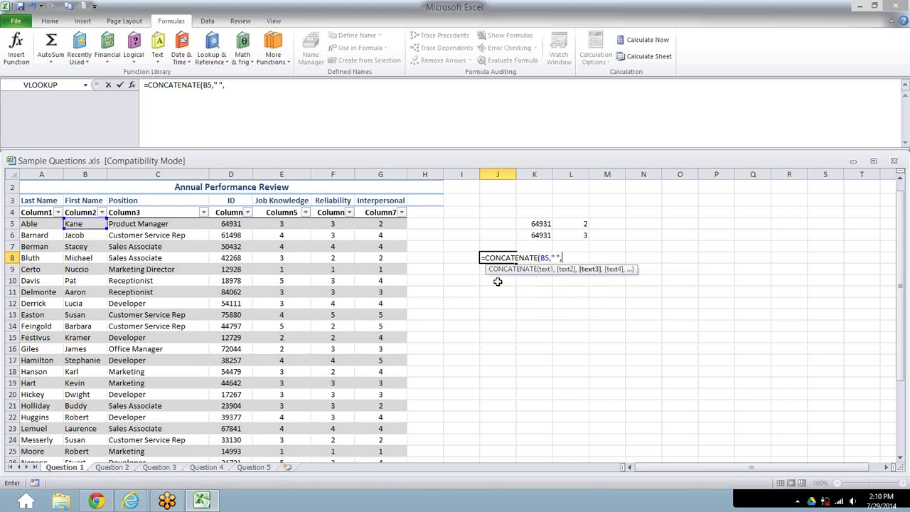
click(32, 224)
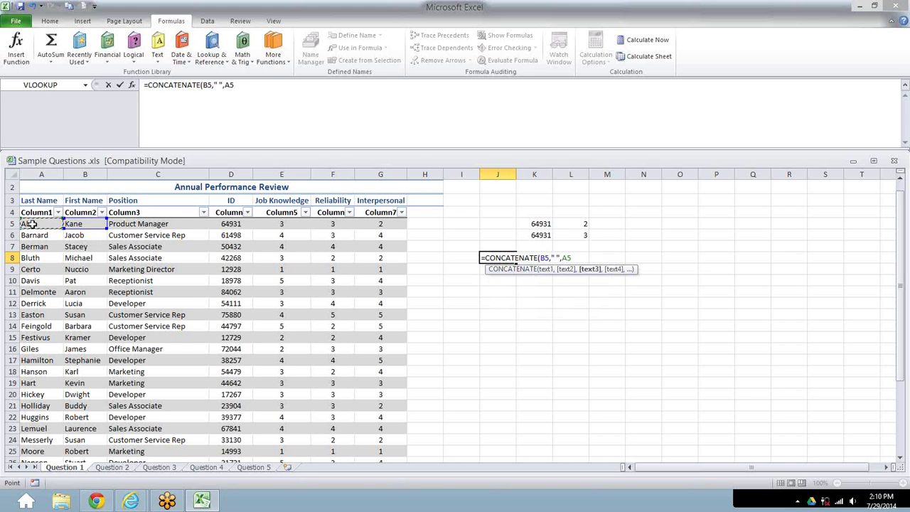
text())
key(Return)
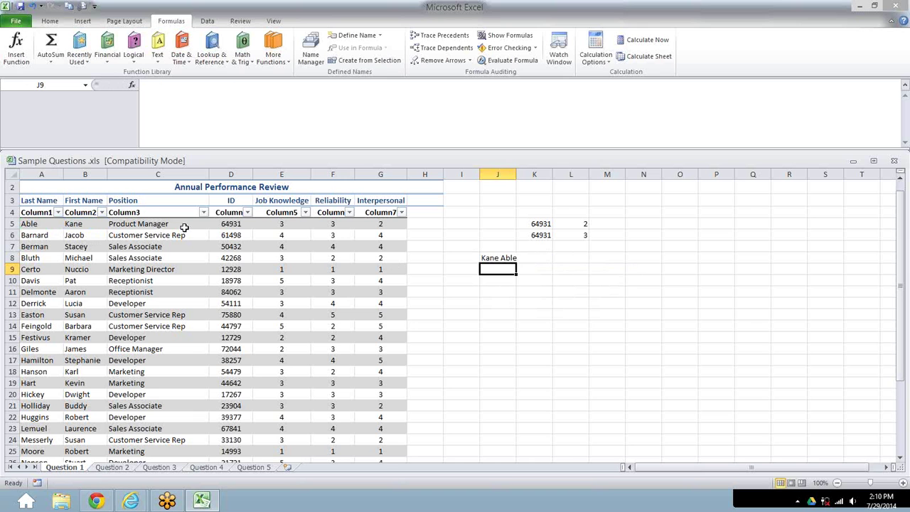
click(499, 257)
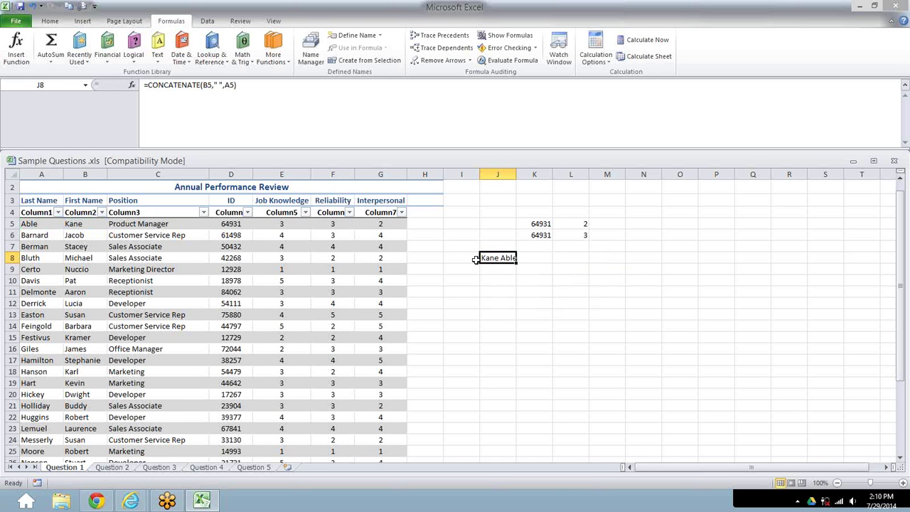
key(ctrl+grave)
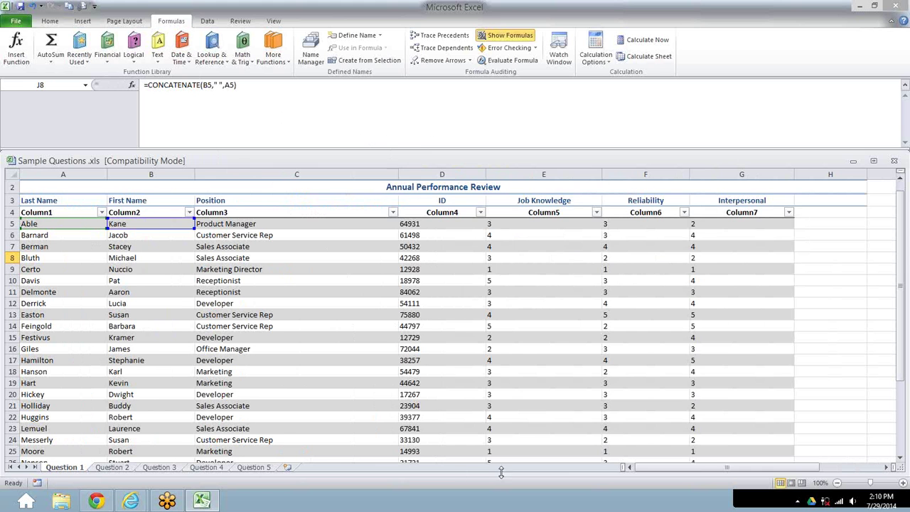
key(ctrl+grave)
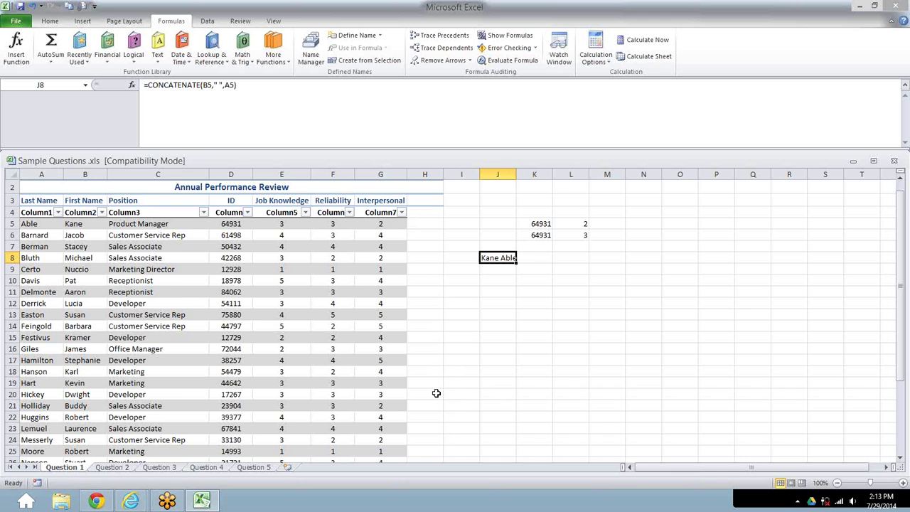
scroll(429, 381, down, 1)
scroll(430, 381, up, 1)
click(422, 224)
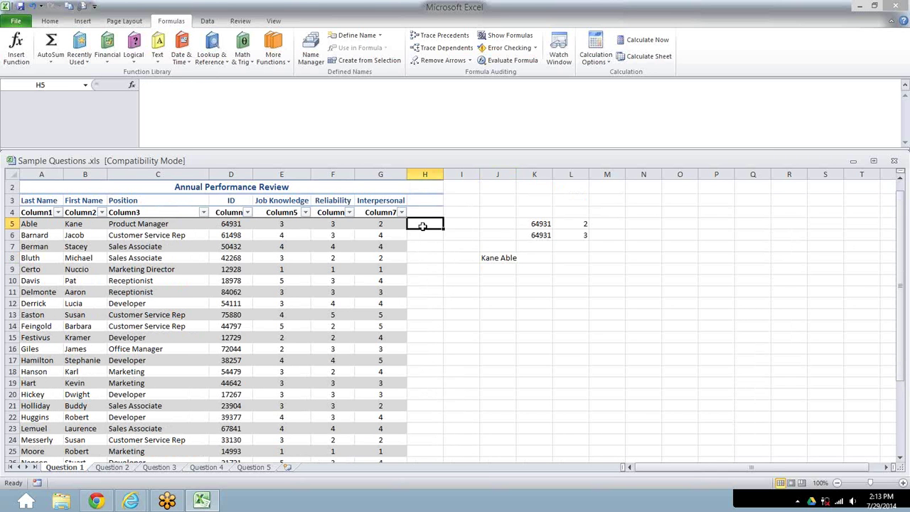
click(487, 256)
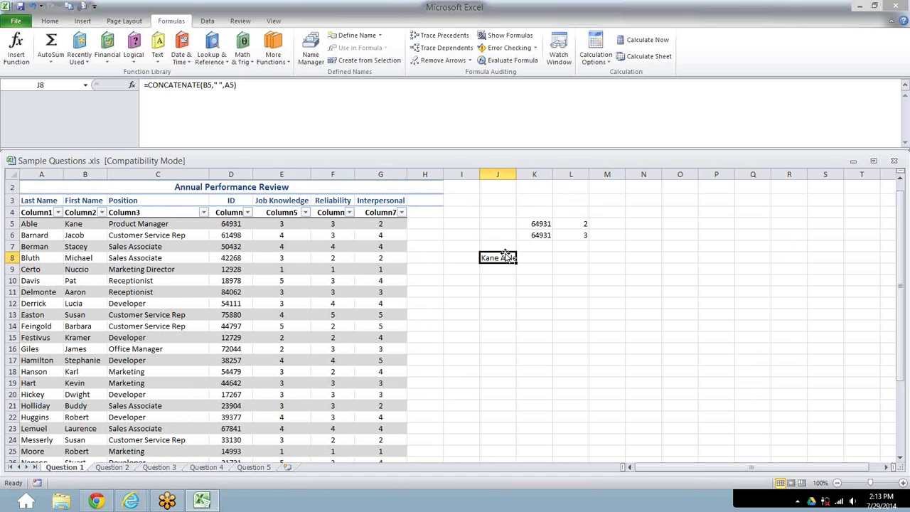
drag(517, 261, 518, 223)
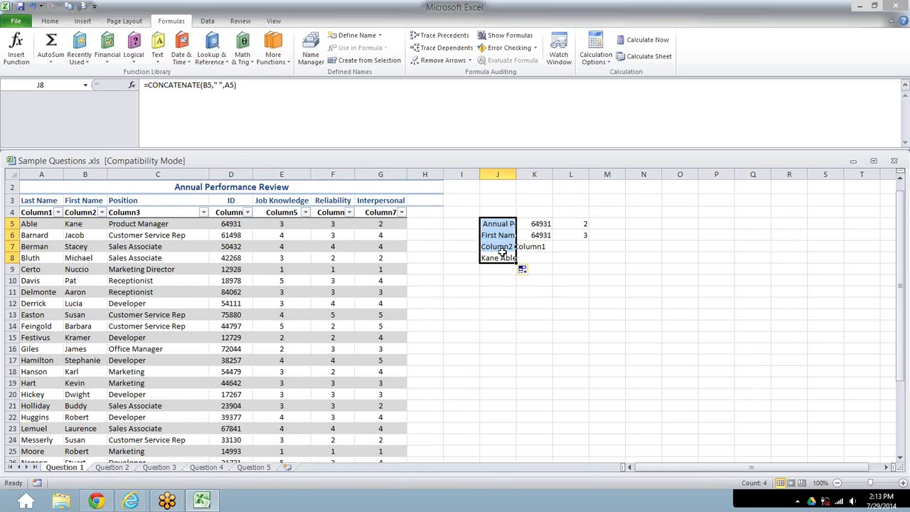
key(ctrl+z)
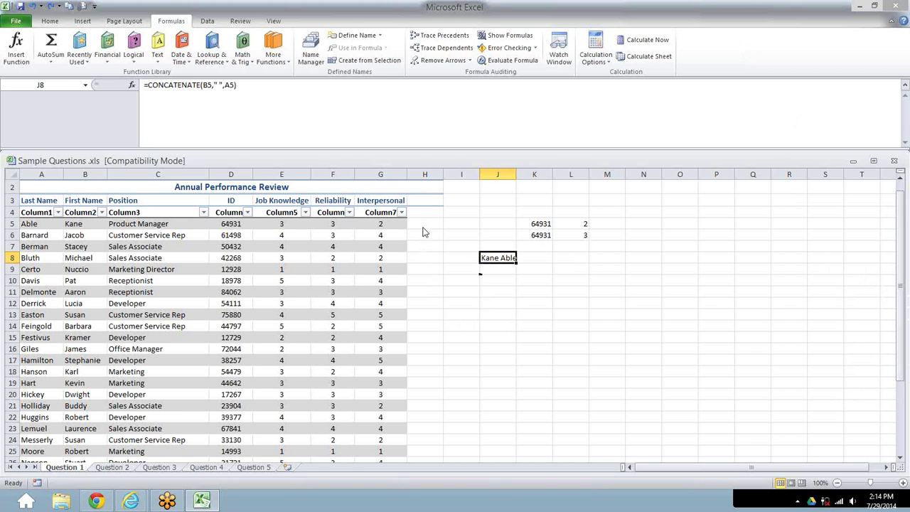
Re-confirm the J8 formula, keeping Kane Able, and select cell H5.
key(F2)
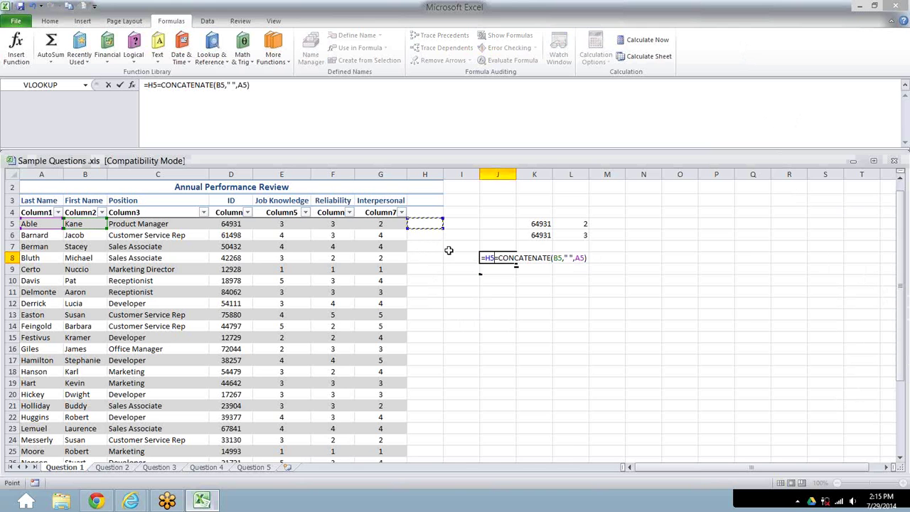
key(F2)
key(Return)
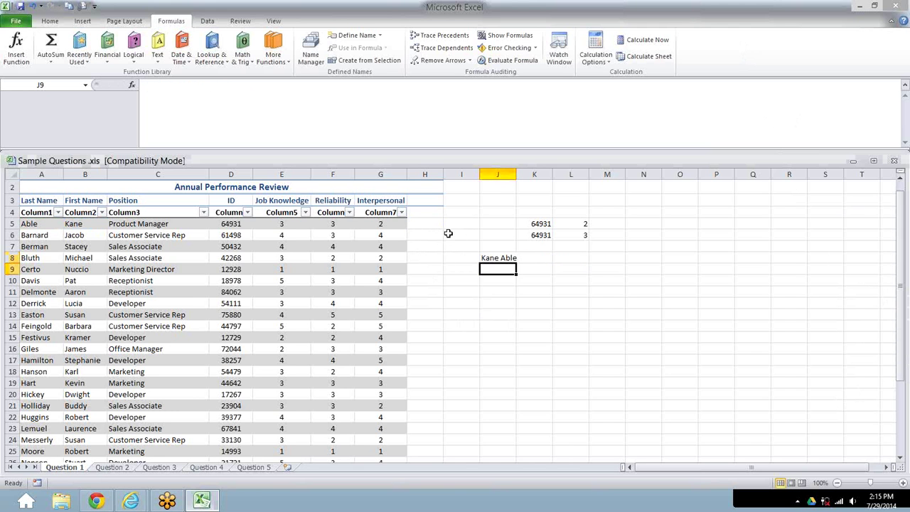
click(424, 223)
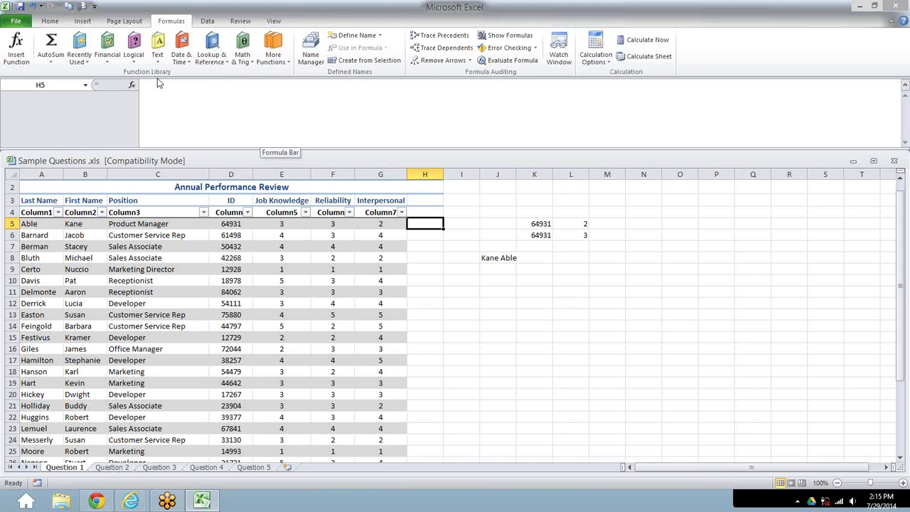
click(83, 21)
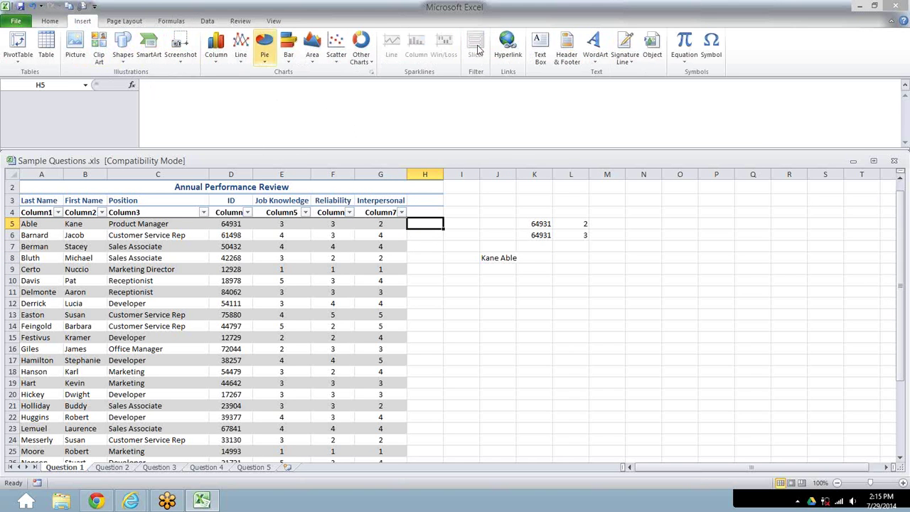
Open Sample Questions .xlsx and bring up the Arrange All window options.
click(17, 22)
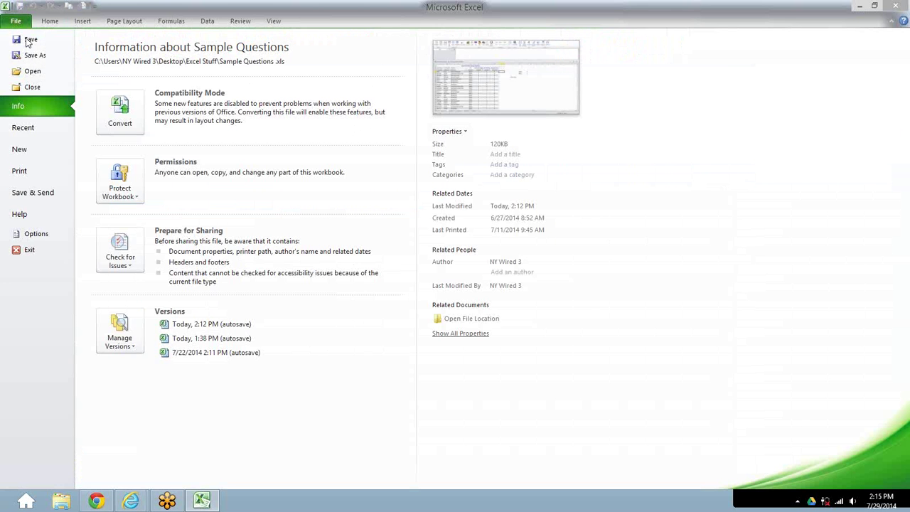
click(29, 64)
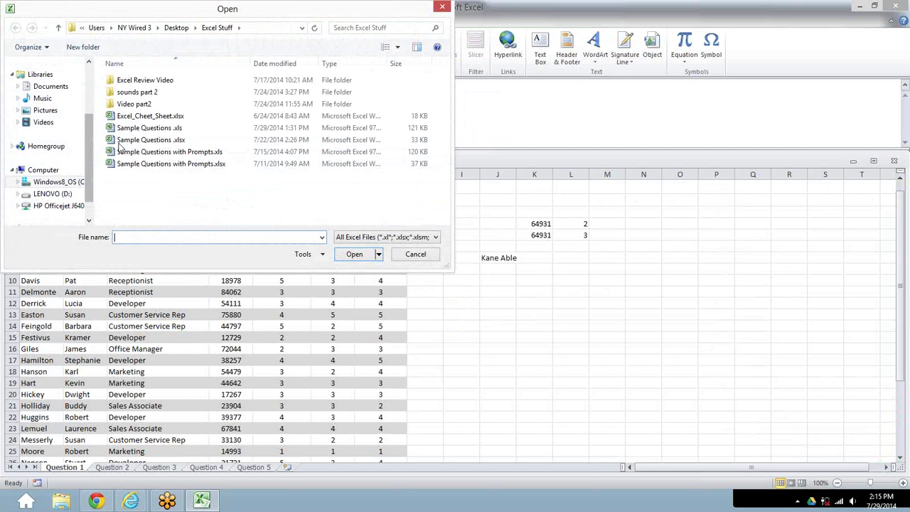
double_click(155, 139)
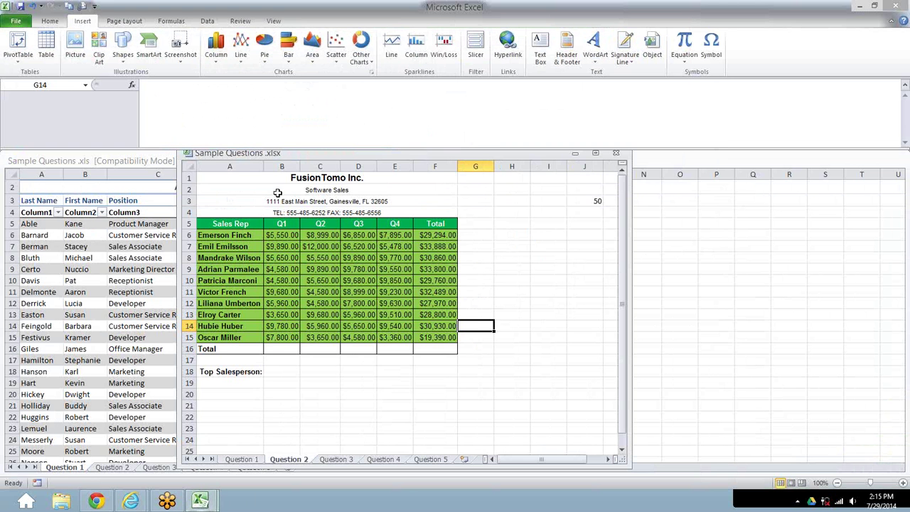
click(274, 21)
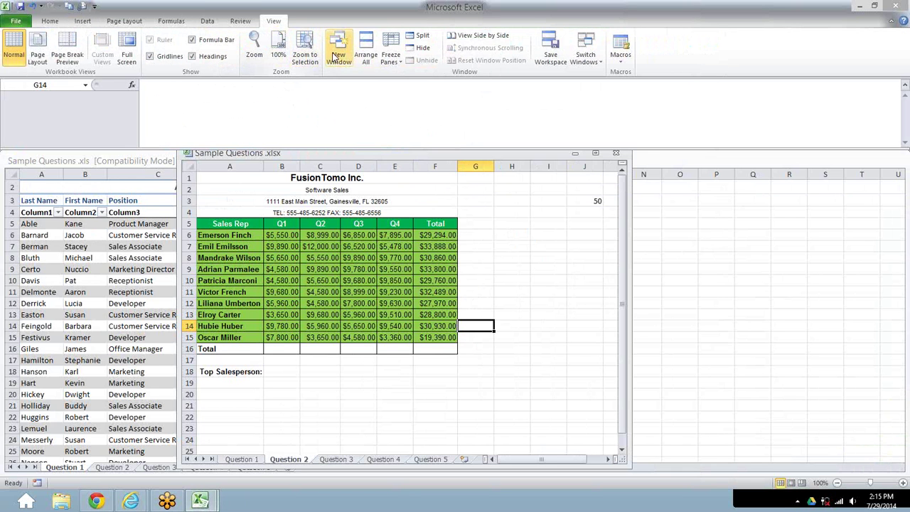
click(364, 58)
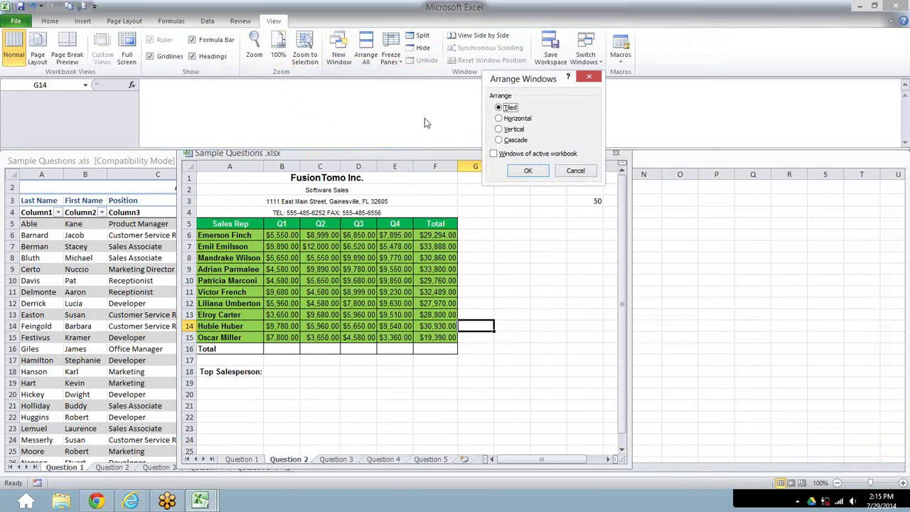
Tile the two workbooks and maximize the Sample Questions.xlsx window.
click(527, 173)
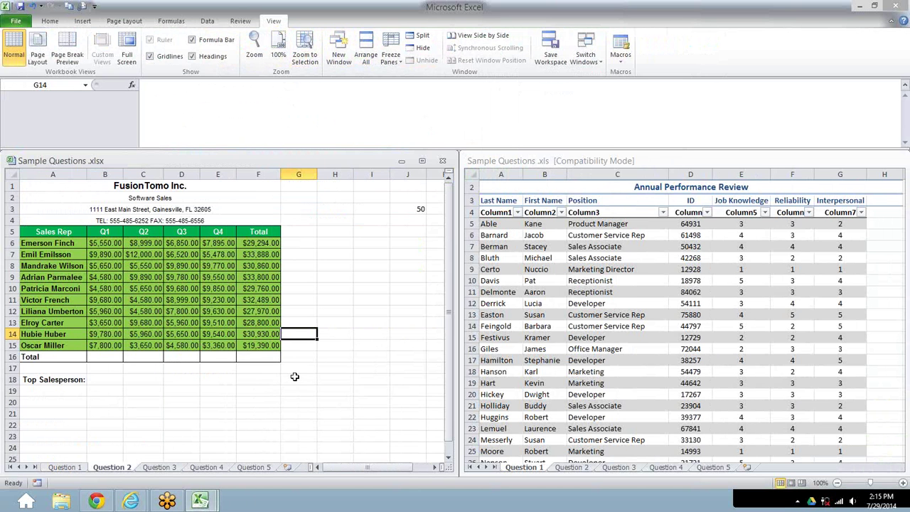
click(421, 160)
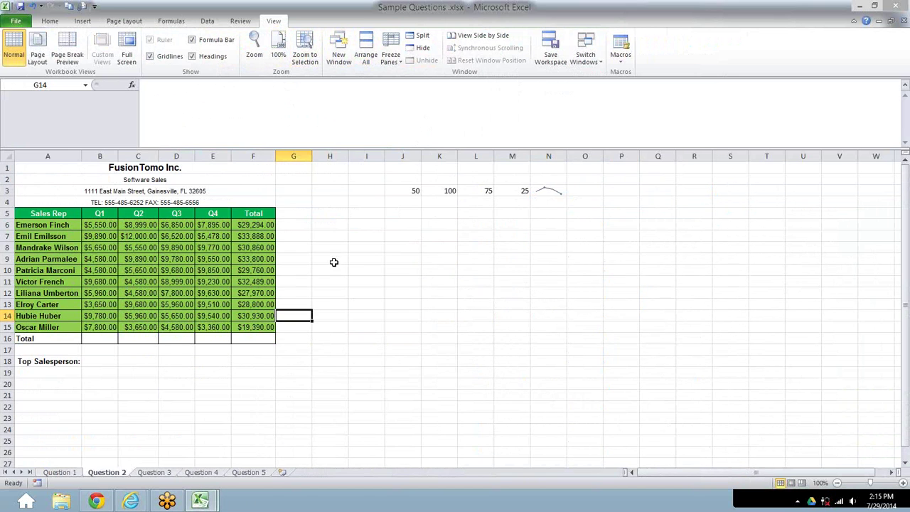
On Question 1, start a line sparkline in H4, then cancel it.
click(69, 474)
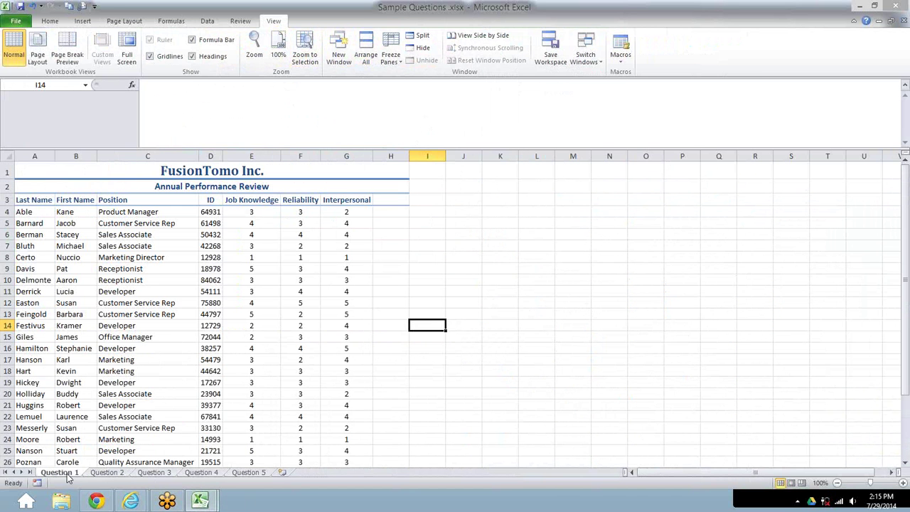
click(396, 212)
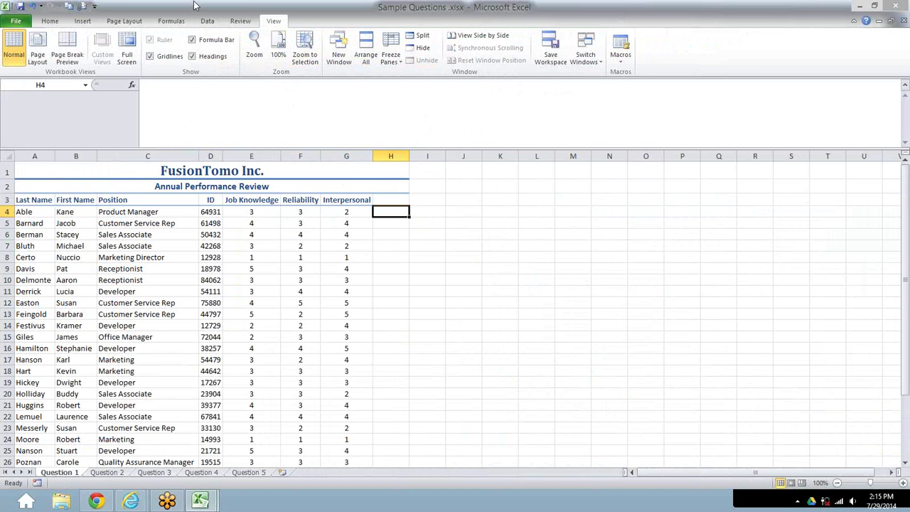
click(84, 21)
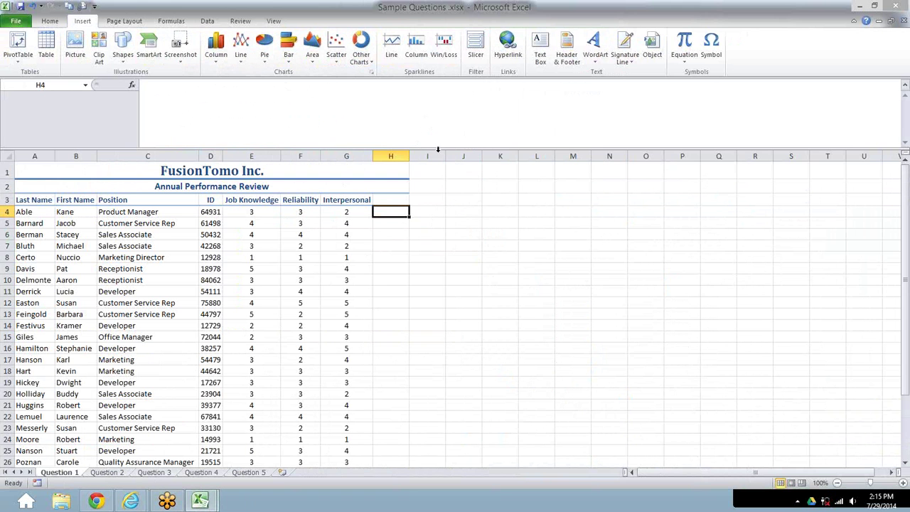
click(393, 55)
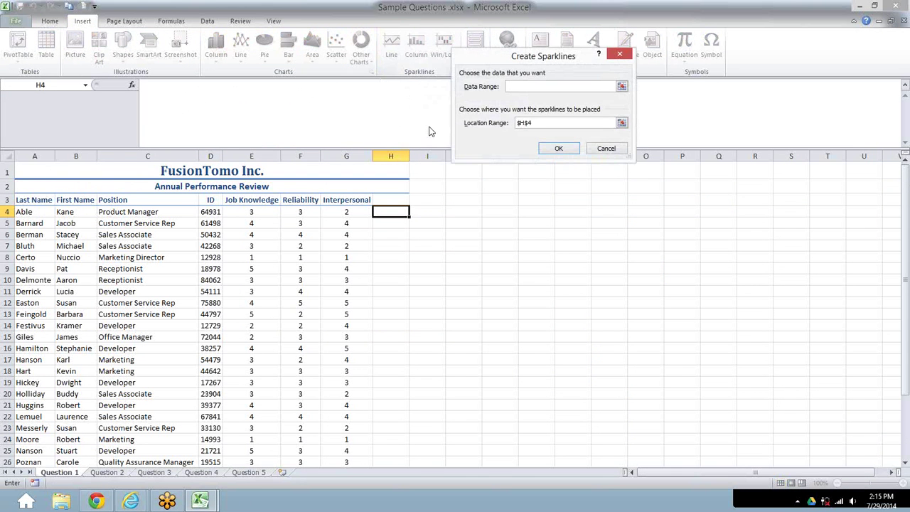
click(605, 148)
Create a line sparkline in H33 using the data range E33:G33.
click(390, 280)
scroll(392, 284, down, 3)
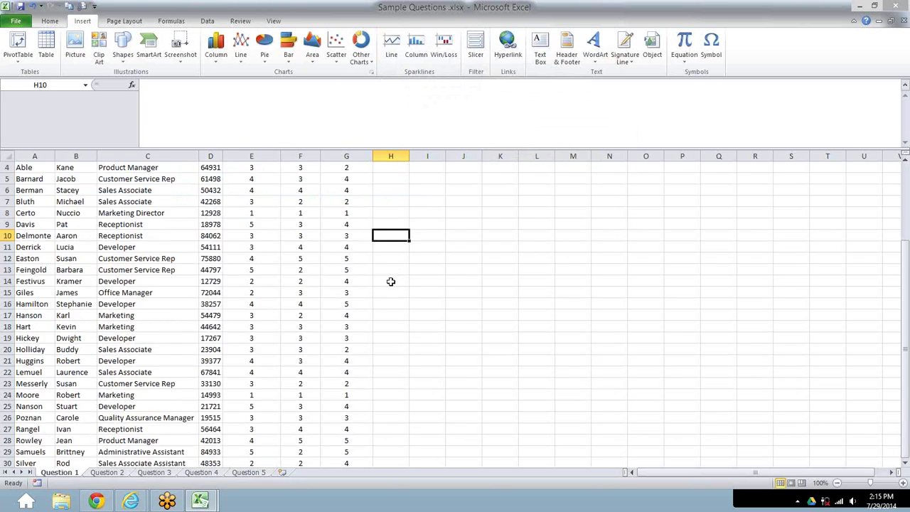
click(378, 429)
scroll(391, 363, up, 3)
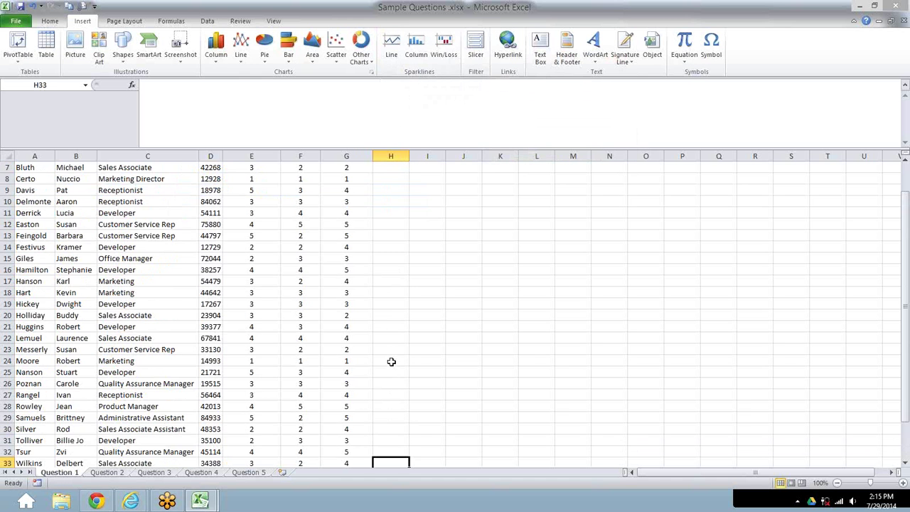
click(393, 48)
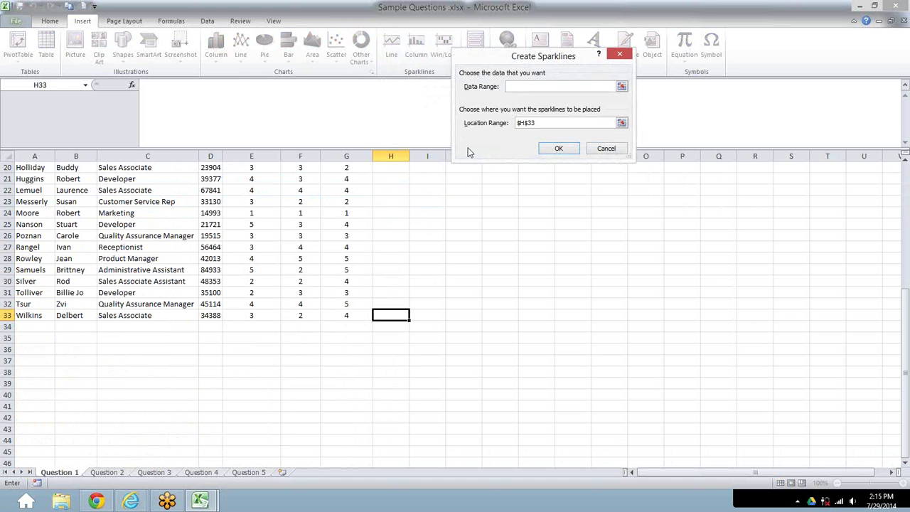
drag(257, 315, 348, 316)
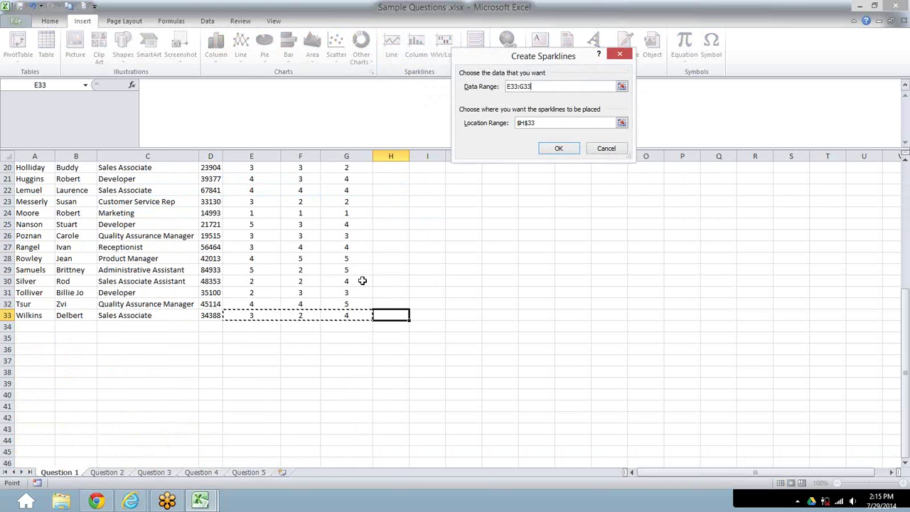
click(557, 149)
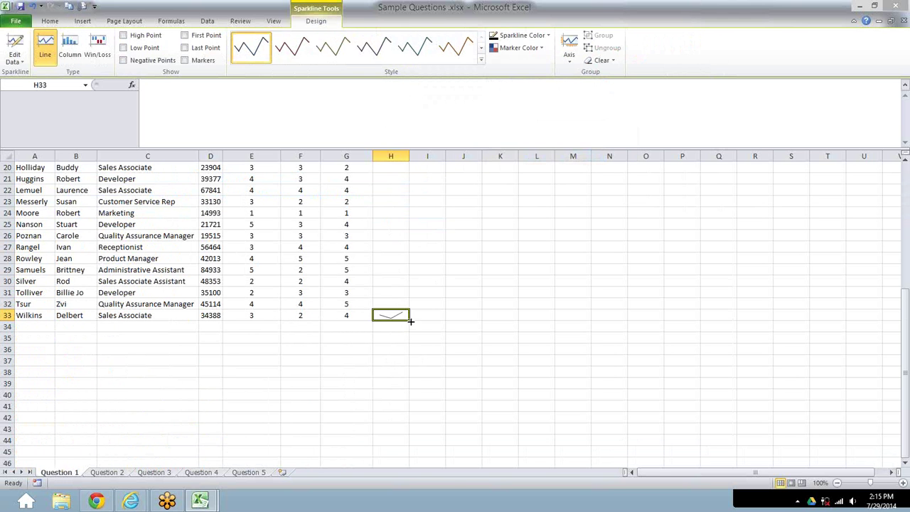
Fill the H33 sparkline up column H to H8.
drag(408, 320, 402, 255)
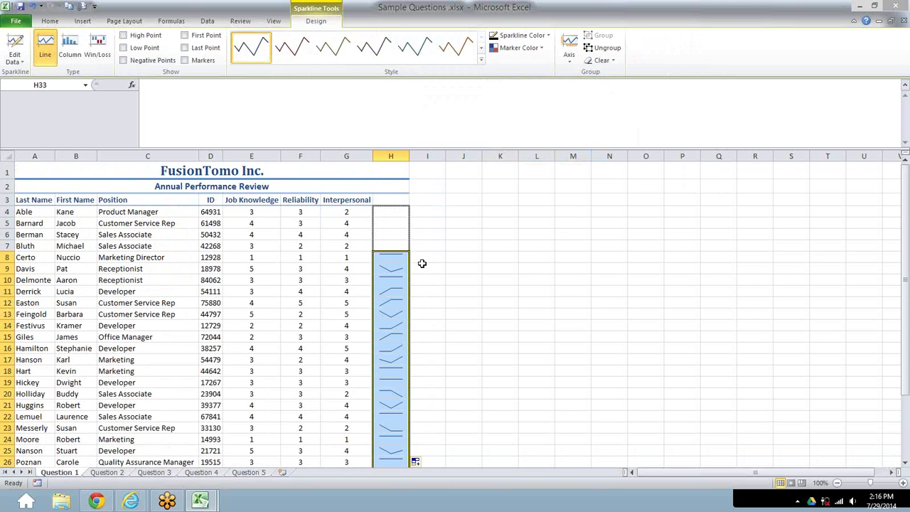
scroll(427, 320, down, 5)
click(437, 297)
scroll(434, 291, up, 5)
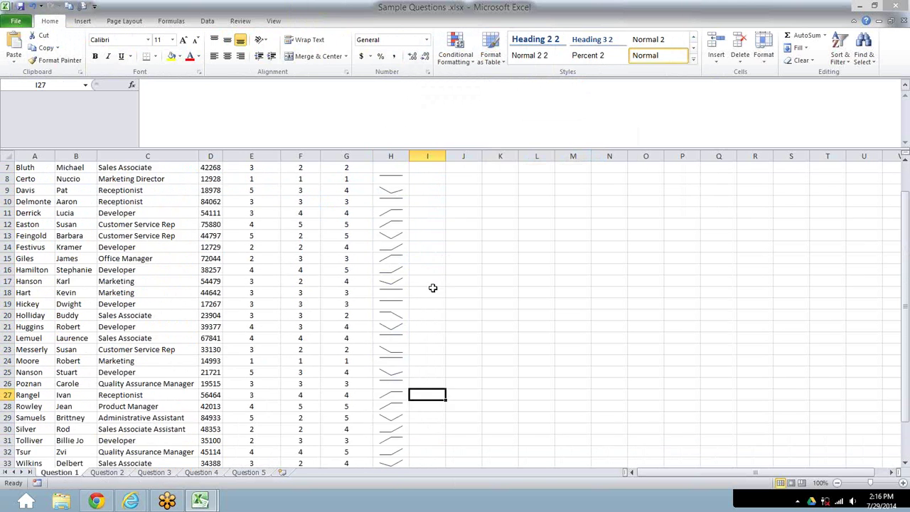
Extend the sparklines up to H4 and check the ones in H32 and H33.
click(404, 257)
drag(410, 262, 406, 211)
click(395, 214)
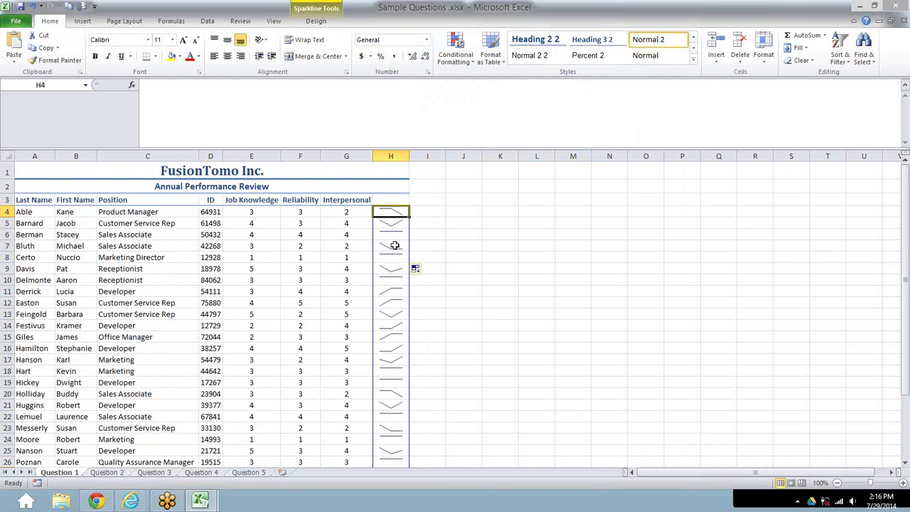
scroll(386, 289, down, 5)
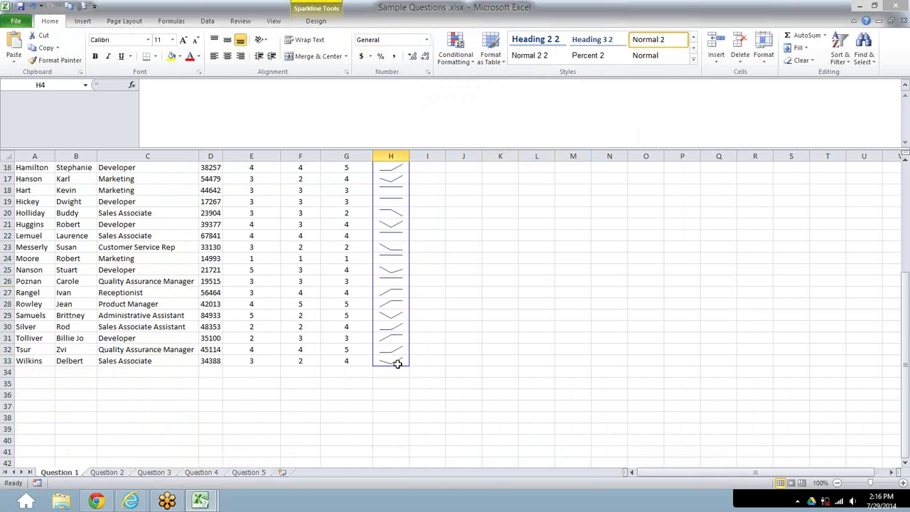
click(396, 362)
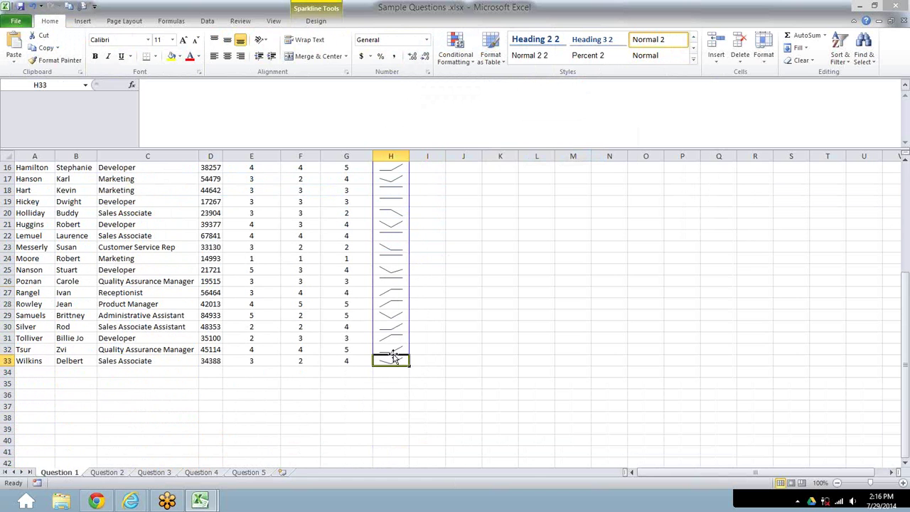
click(396, 347)
scroll(390, 333, down, 3)
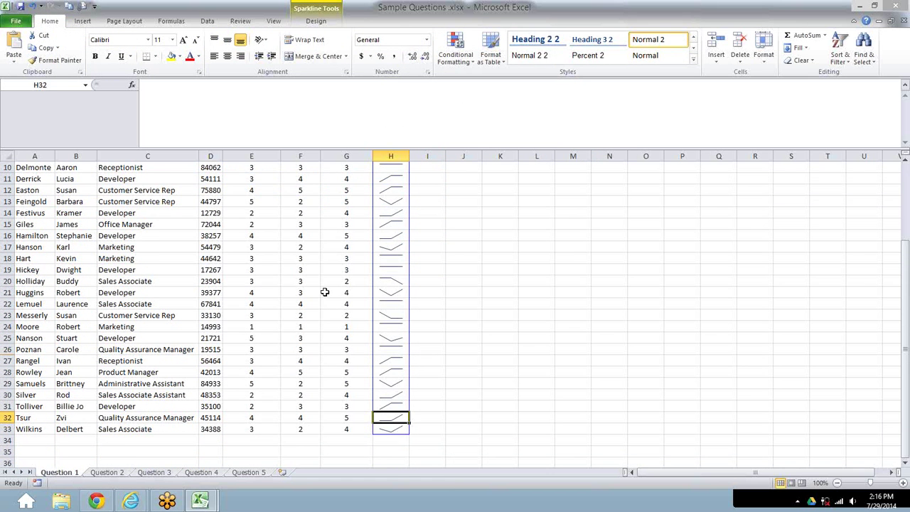
scroll(325, 292, up, 3)
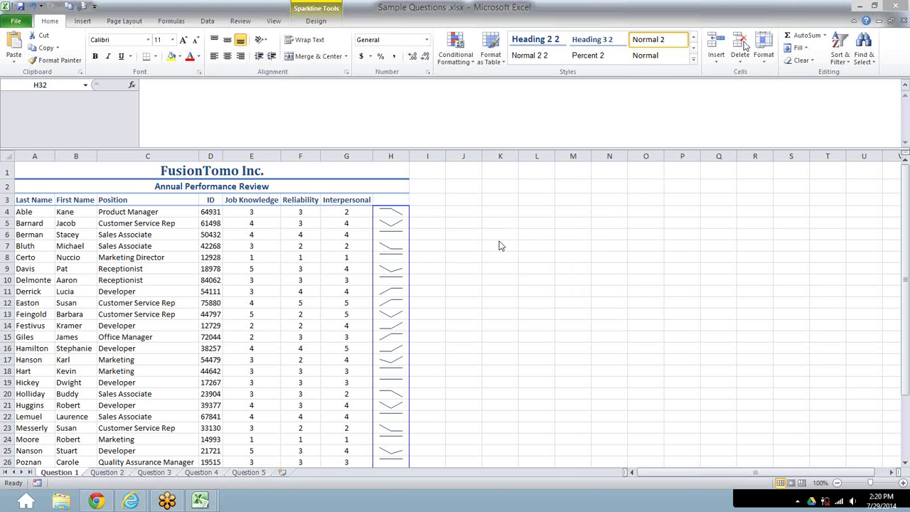
click(472, 200)
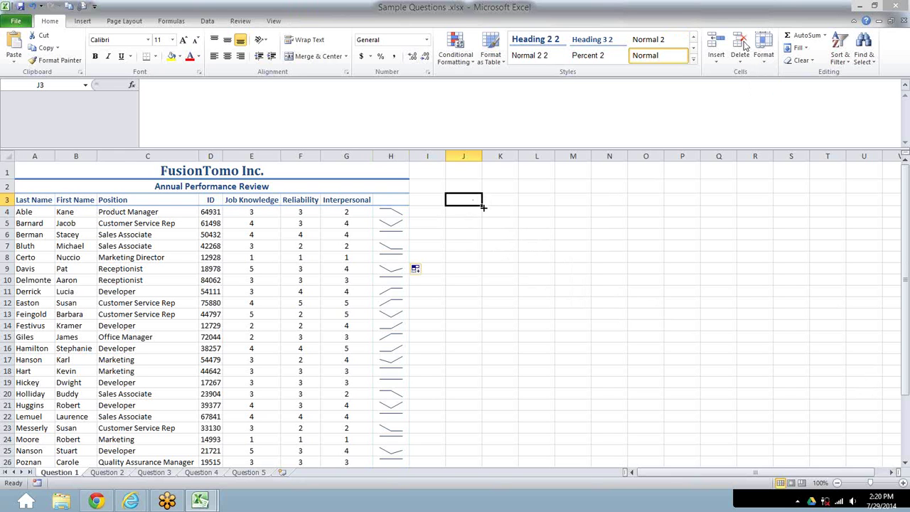
Start a J3 formula referencing Question 2's J8, then I7, removing each reference.
double_click(465, 203)
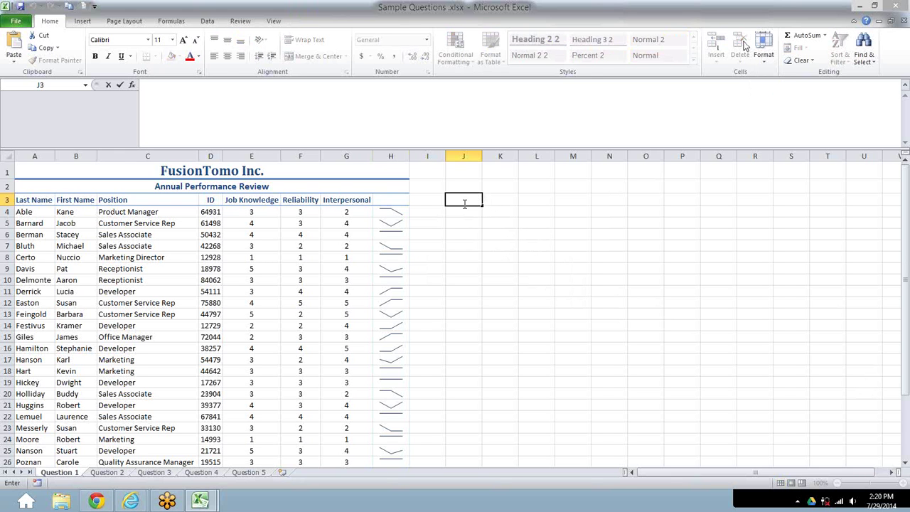
text(=)
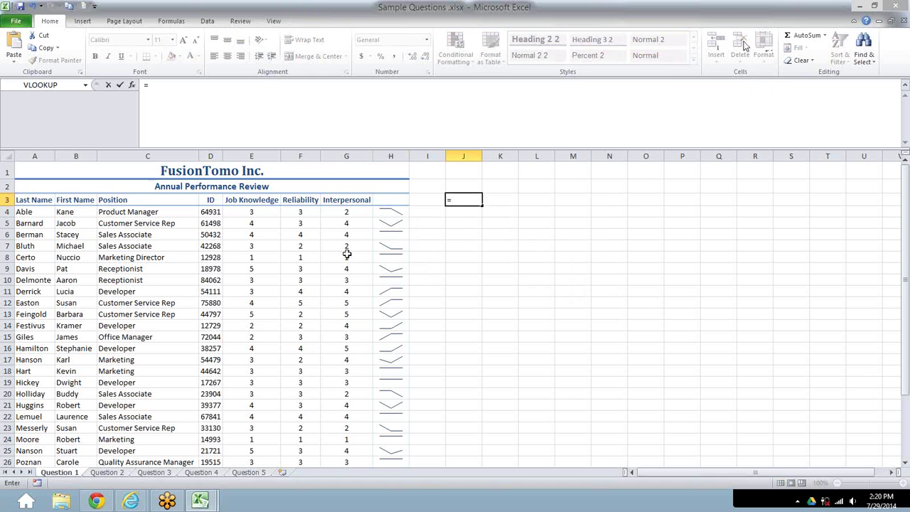
click(107, 472)
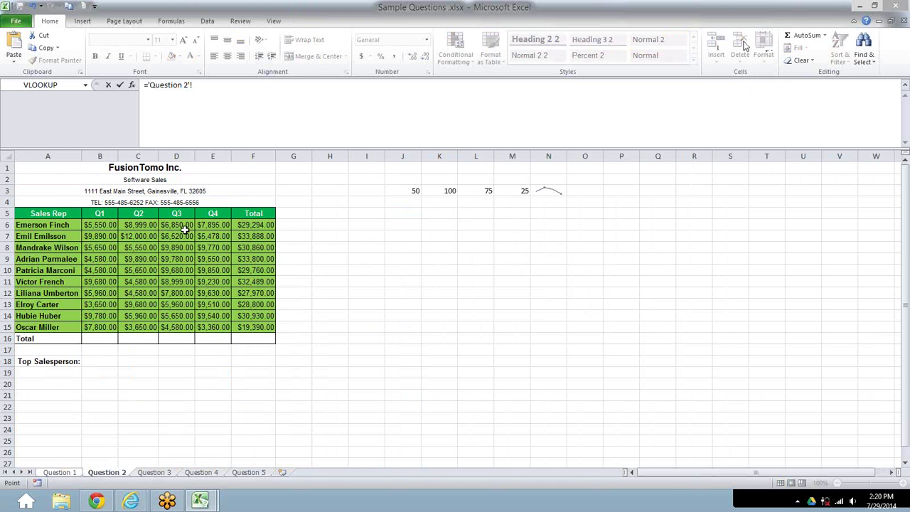
click(404, 247)
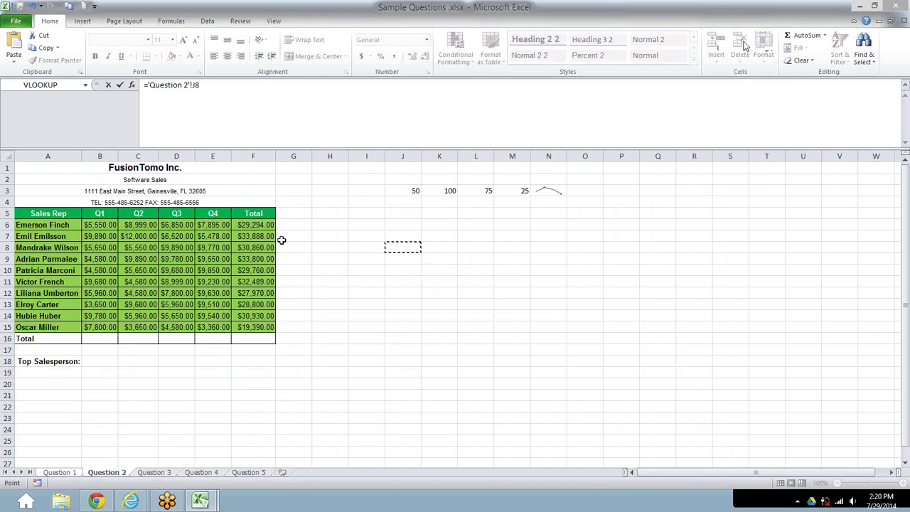
key(BackSpace)
key(BackSpace)
click(350, 233)
key(BackSpace)
key(BackSpace)
Clear the unfinished formula from J3 and go to the Question 2 sheet.
click(63, 472)
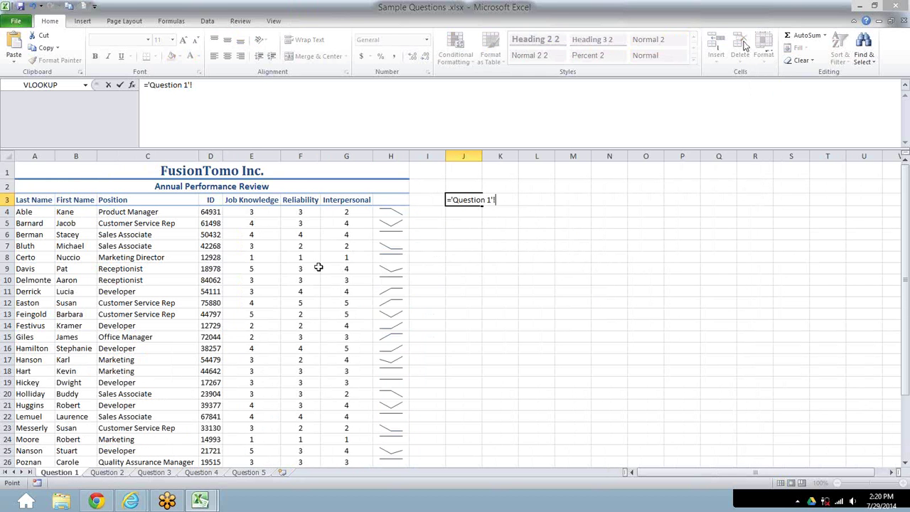
key(BackSpace)
key(BackSpace)
key(BackSpace)
key(BackSpace)
key(BackSpace)
key(BackSpace)
key(BackSpace)
key(BackSpace)
key(BackSpace)
key(BackSpace)
key(BackSpace)
key(BackSpace)
key(BackSpace)
key(BackSpace)
click(463, 222)
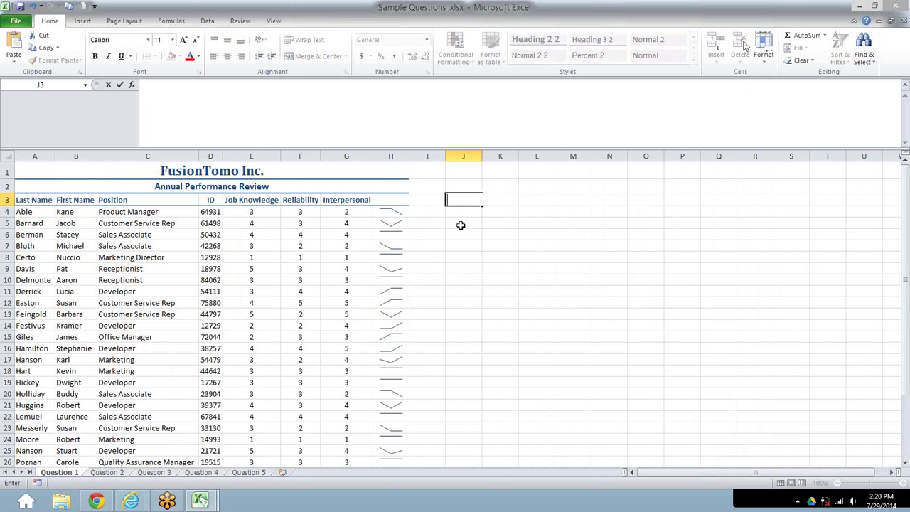
click(105, 473)
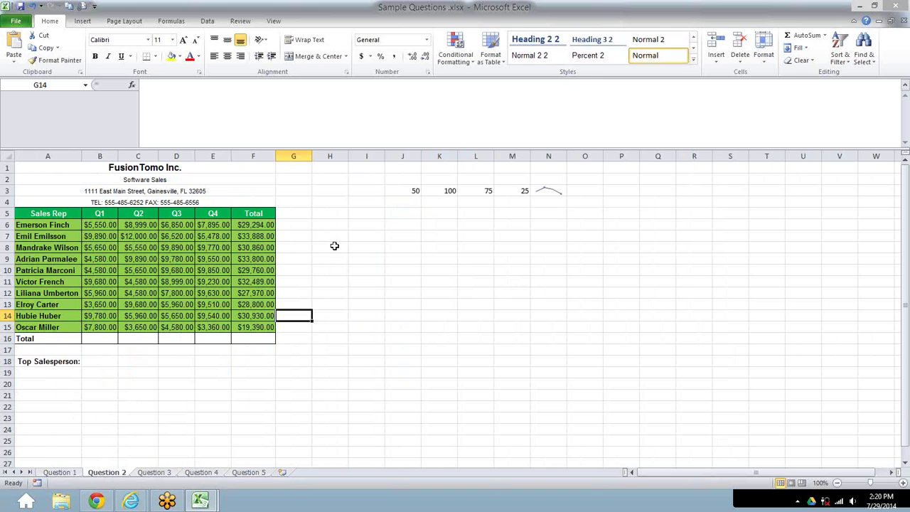
Start a formula in cell I6 on Question 2 with =IF( chosen from autocomplete.
click(363, 235)
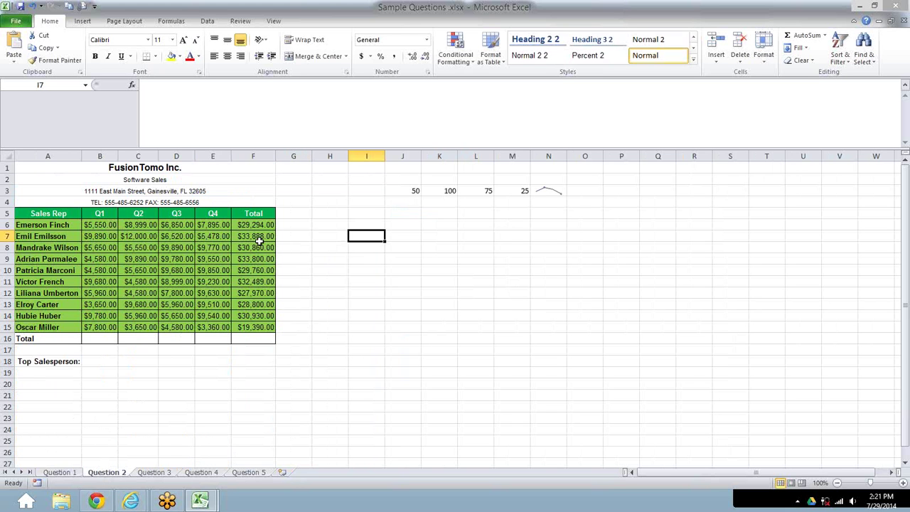
click(104, 225)
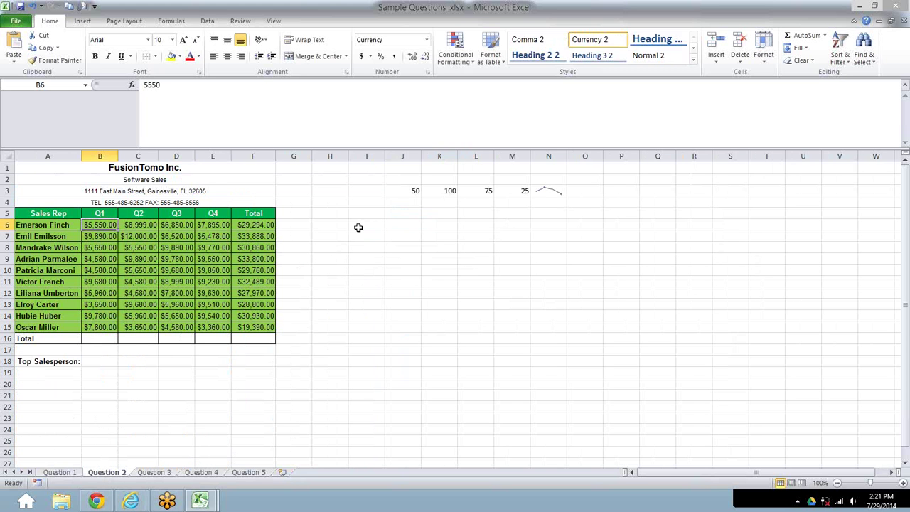
click(358, 227)
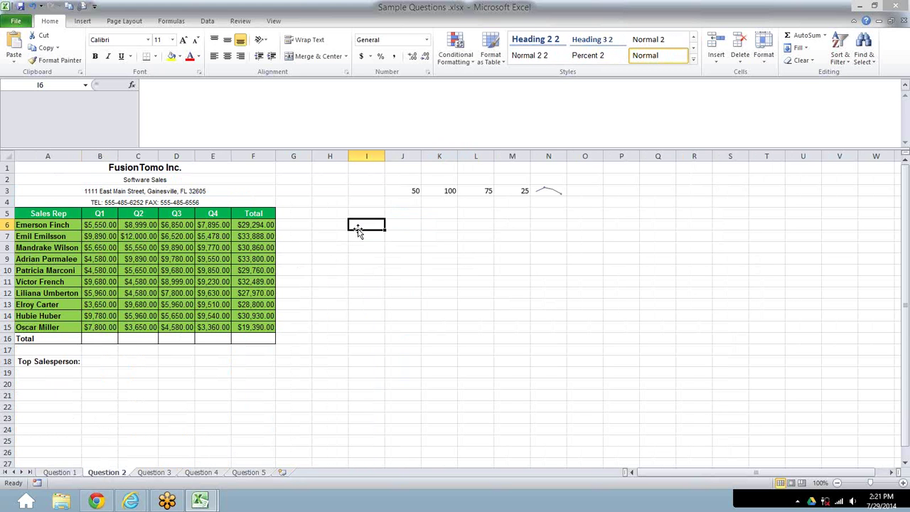
text(=I)
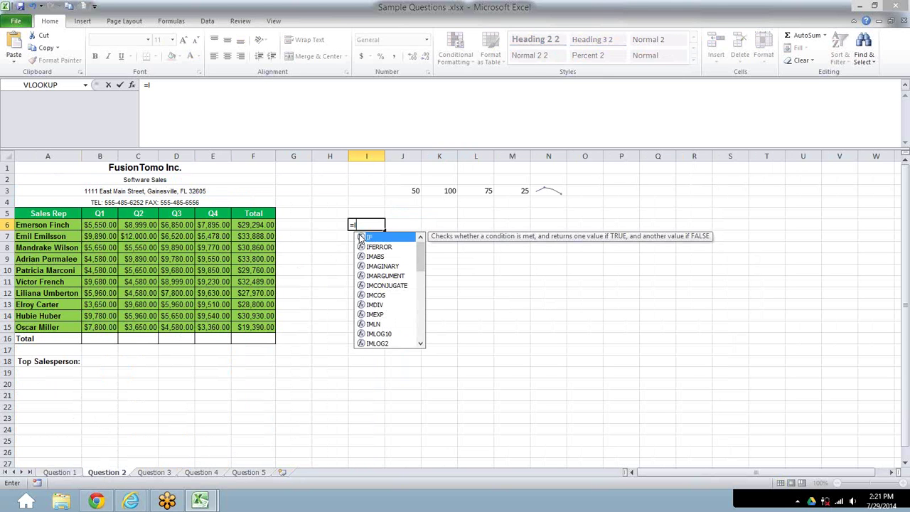
double_click(362, 238)
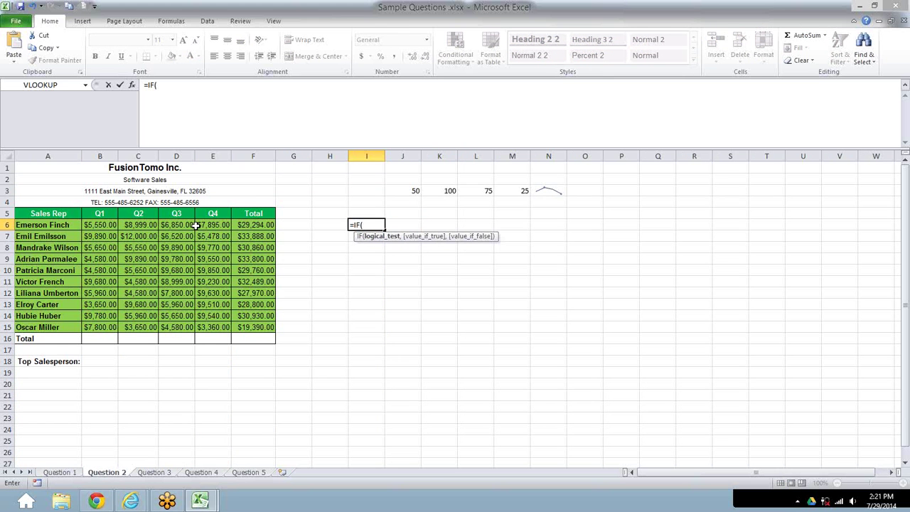
Make the IF condition test B6<5000, so I6 reads =IF(B6<5000,.
click(99, 225)
text(<5000)
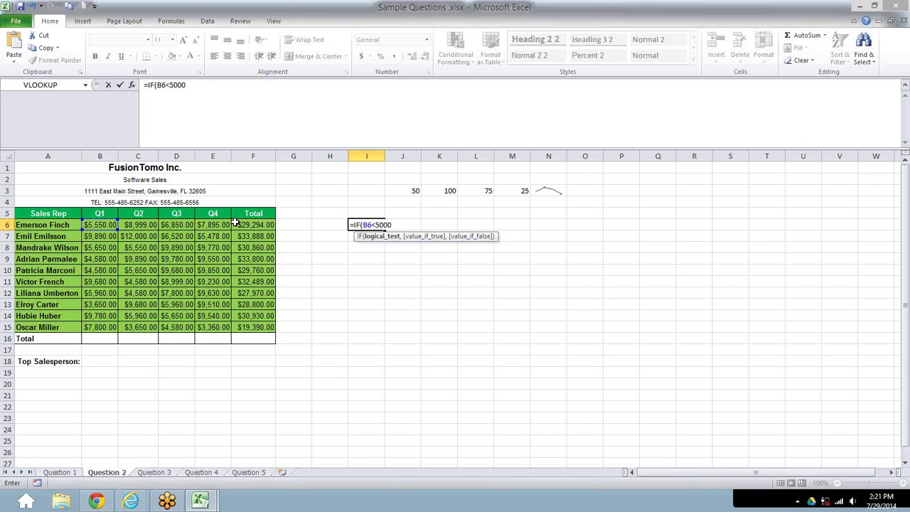
text(,)
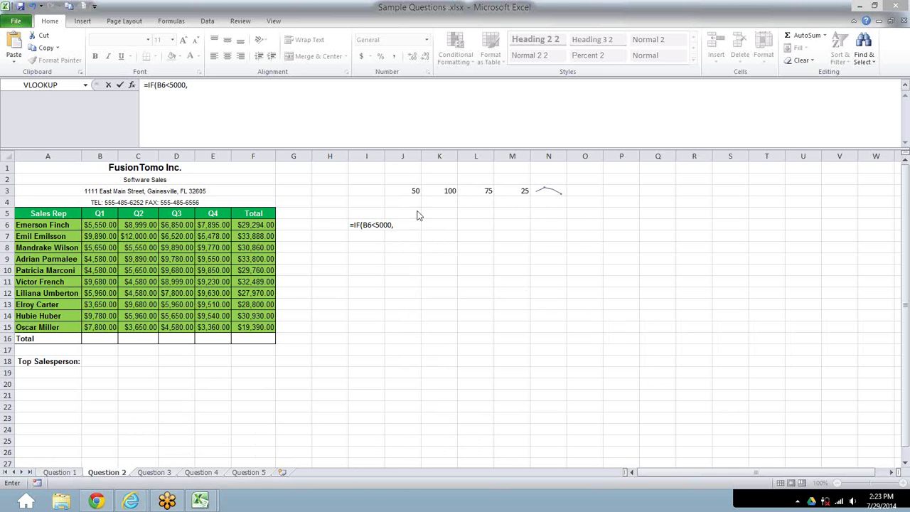
Drop the stray Question 1 K10 reference and cancel the IF formula, leaving I6 blank.
click(66, 473)
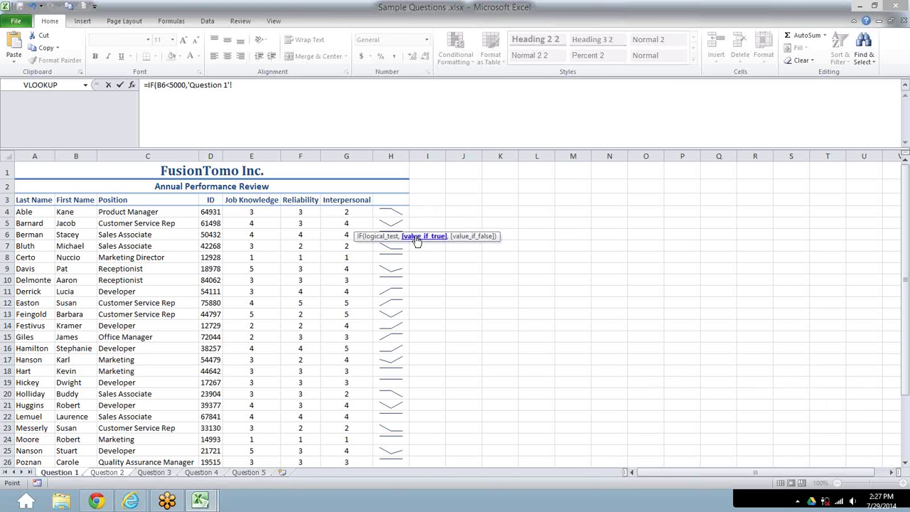
click(482, 280)
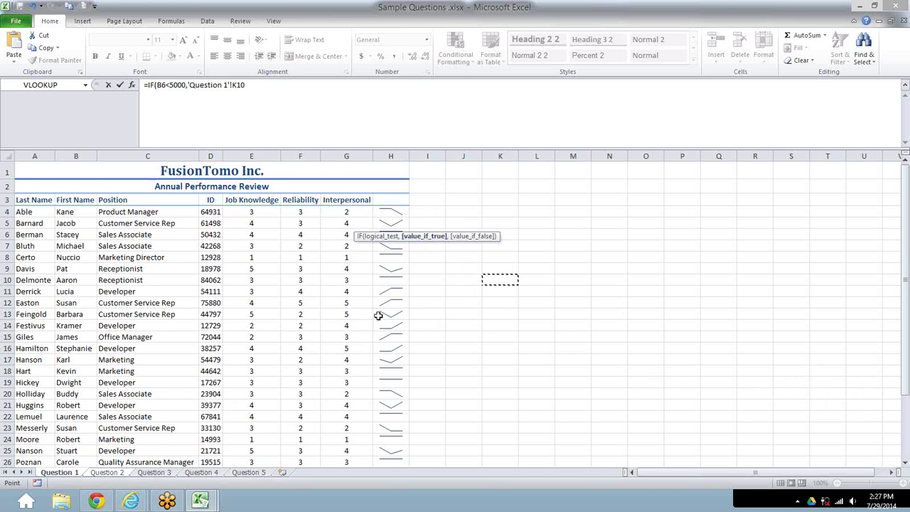
click(106, 472)
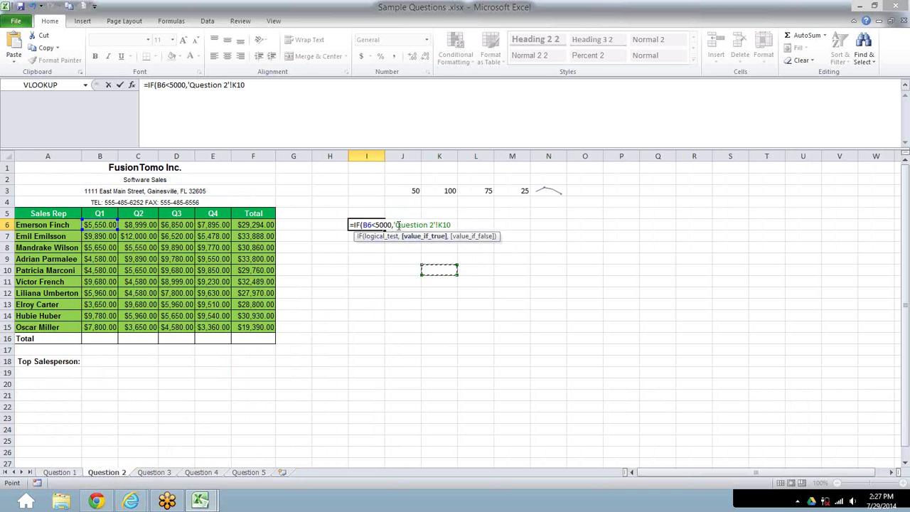
key(BackSpace)
key(BackSpace)
key(BackSpace)
key(BackSpace)
key(BackSpace)
key(BackSpace)
key(BackSpace)
key(BackSpace)
key(BackSpace)
key(BackSpace)
key(BackSpace)
key(BackSpace)
key(BackSpace)
key(Escape)
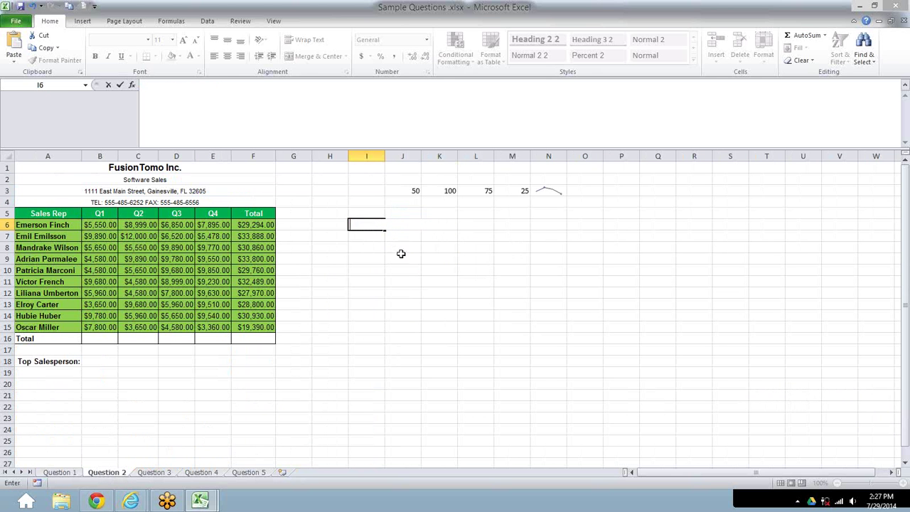
Enter =SUM(F6:F15) in F16 for a $297,181.00 grand total.
click(362, 249)
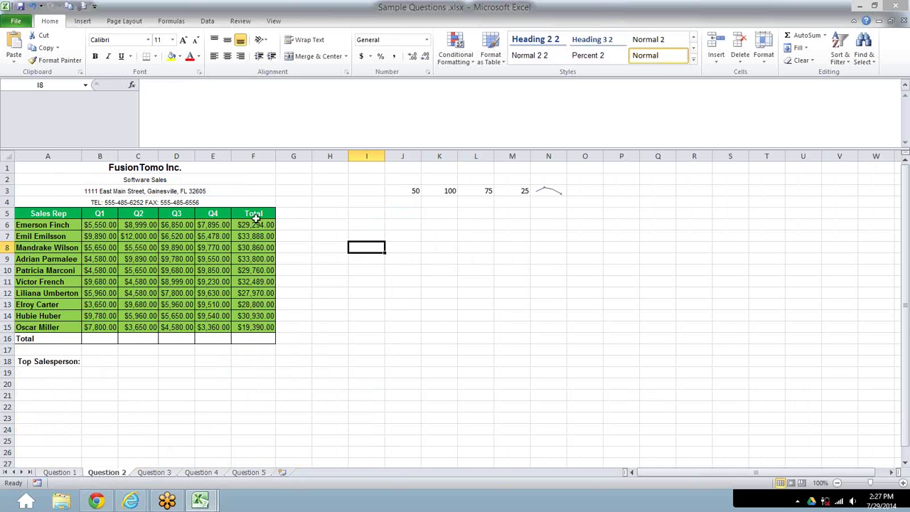
click(256, 339)
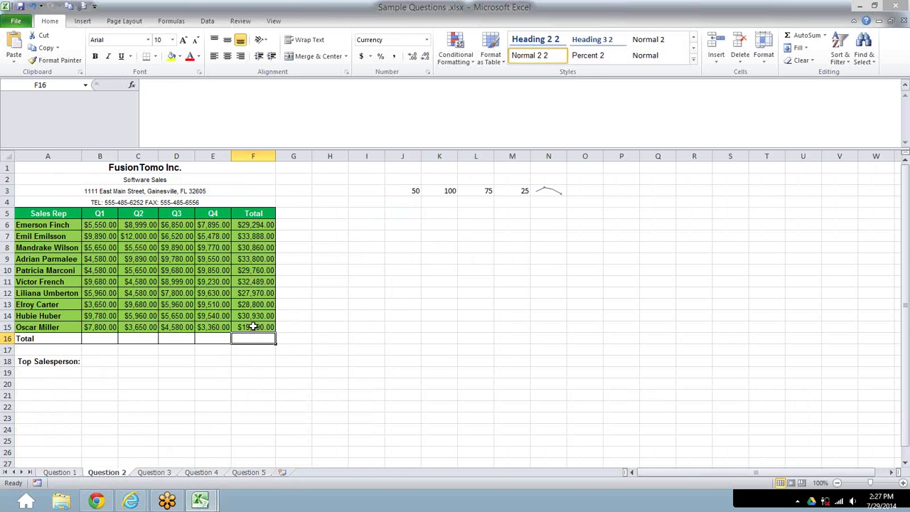
text(=S)
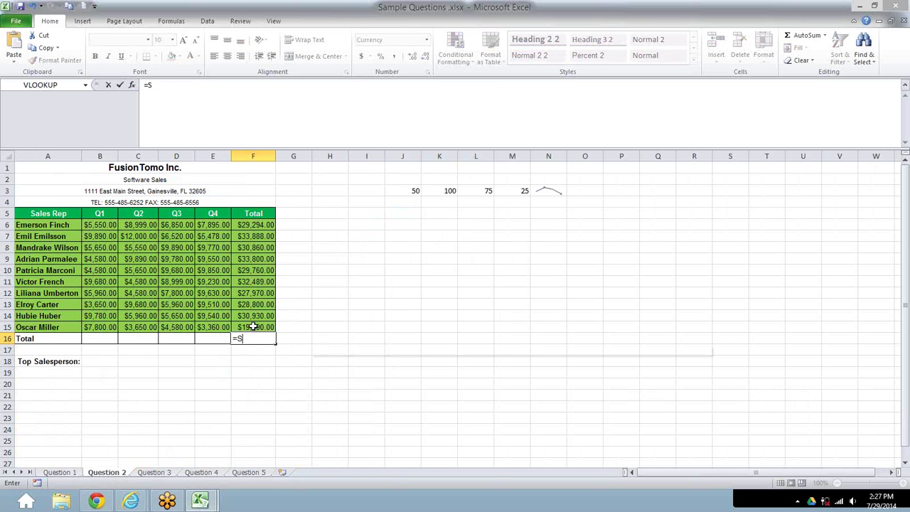
text(um)
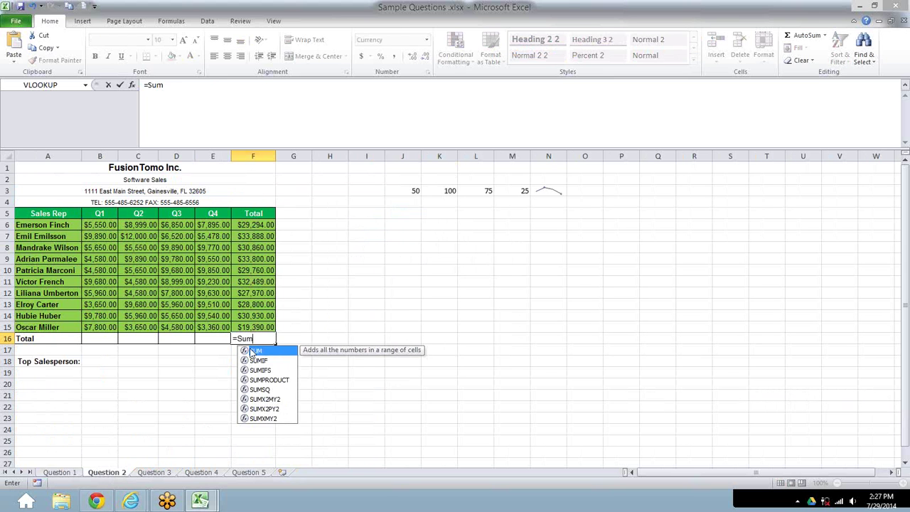
double_click(246, 353)
drag(261, 224, 269, 327)
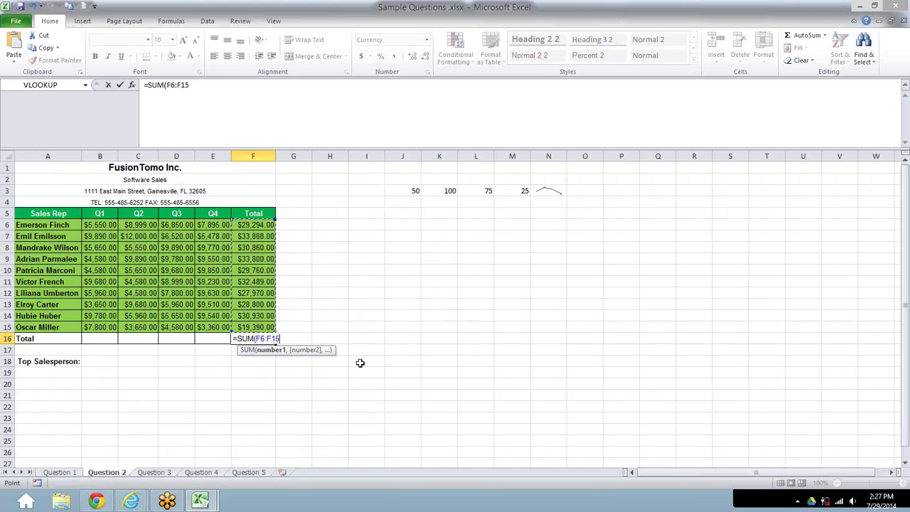
key(Return)
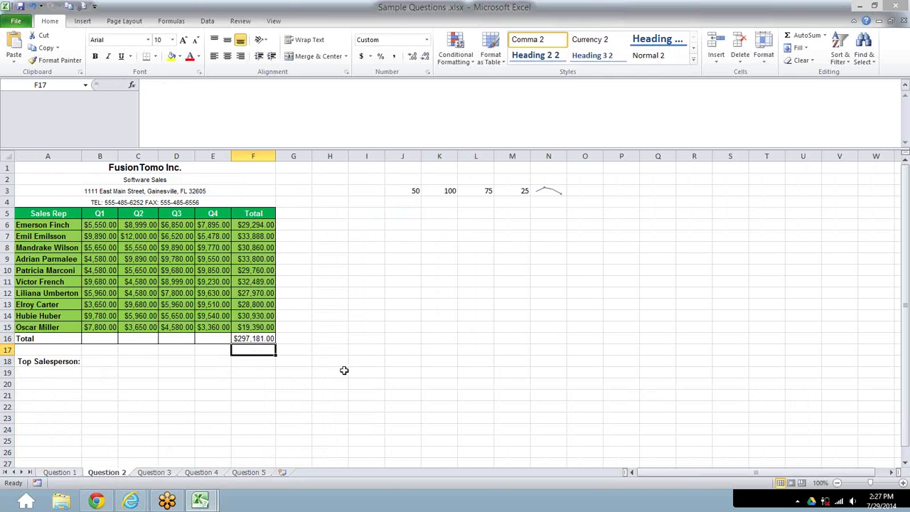
Clear the F16 formula back to a bare equals sign to redo it.
click(264, 339)
double_click(265, 339)
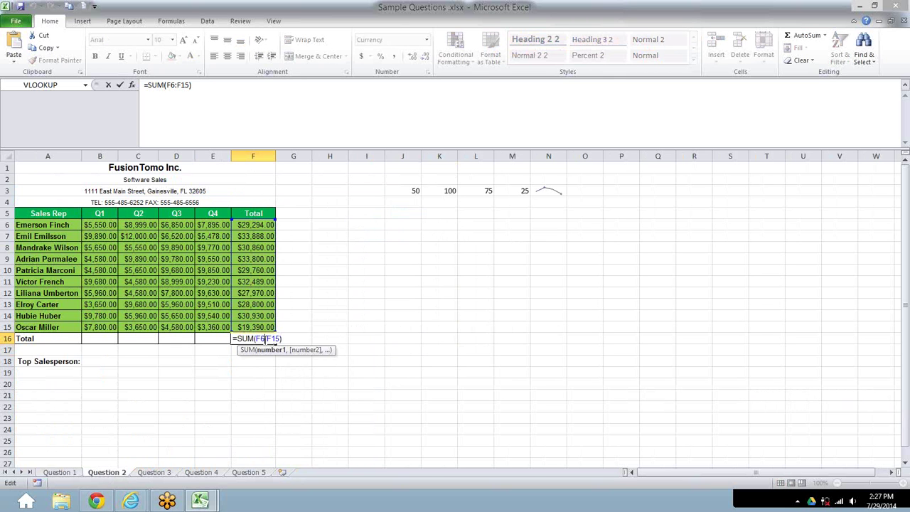
drag(281, 339, 238, 339)
key(BackSpace)
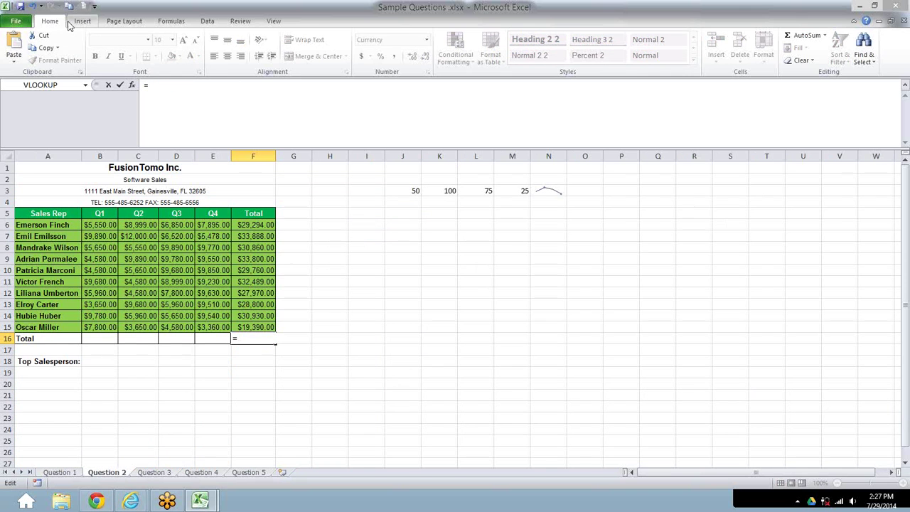
Use AutoSum to put =SUM(F6:F15) in F16, showing $297,181.00, and recheck it.
click(168, 21)
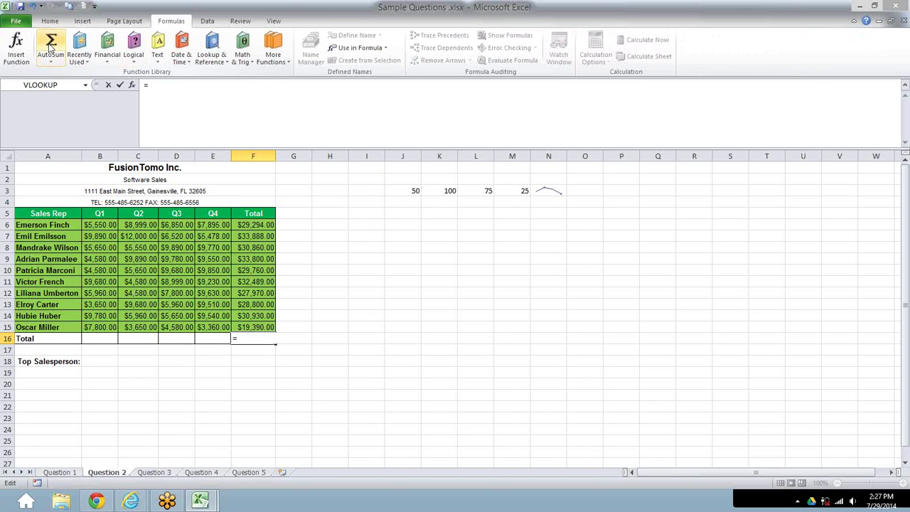
click(50, 46)
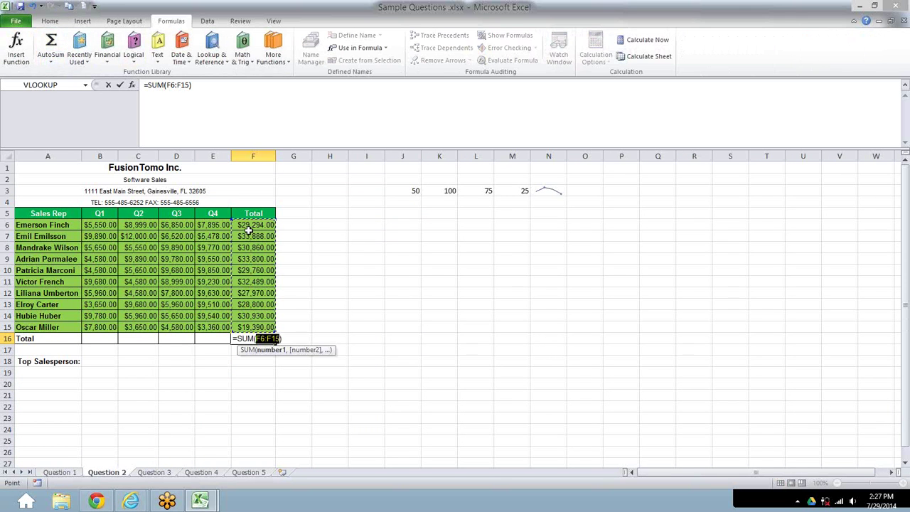
key(Return)
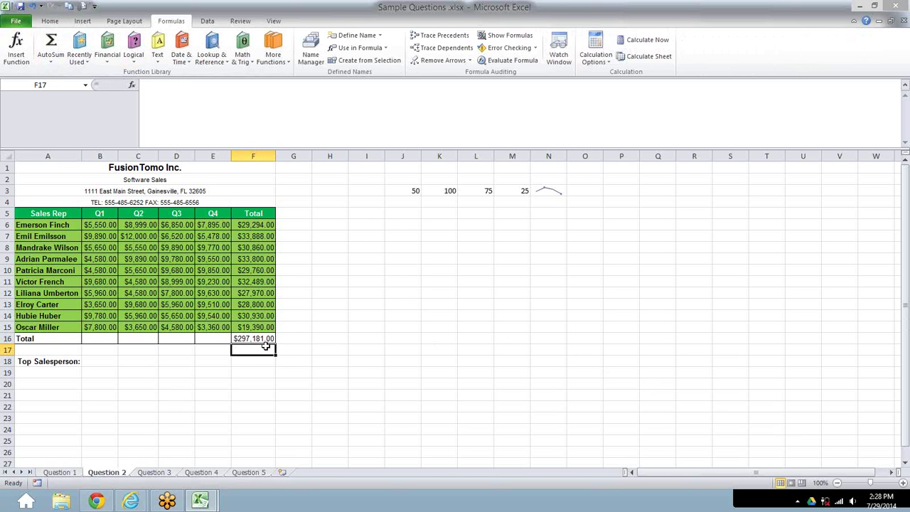
click(261, 339)
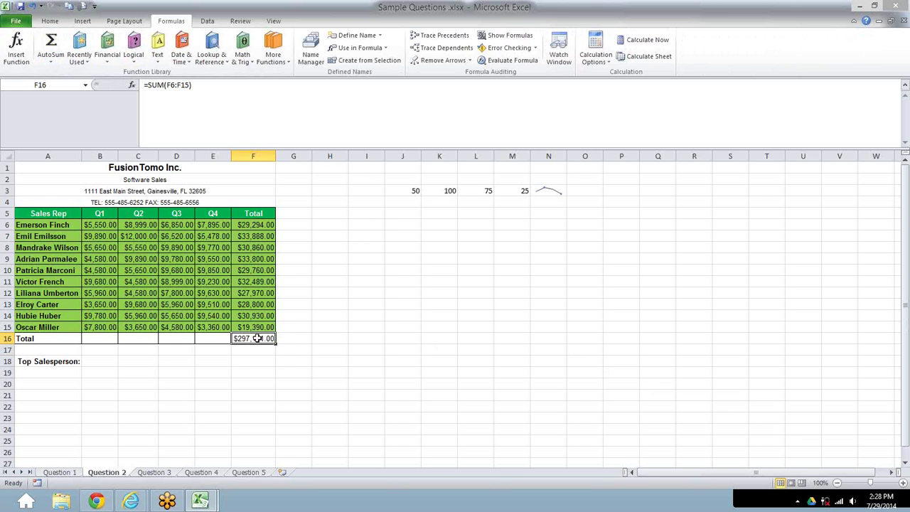
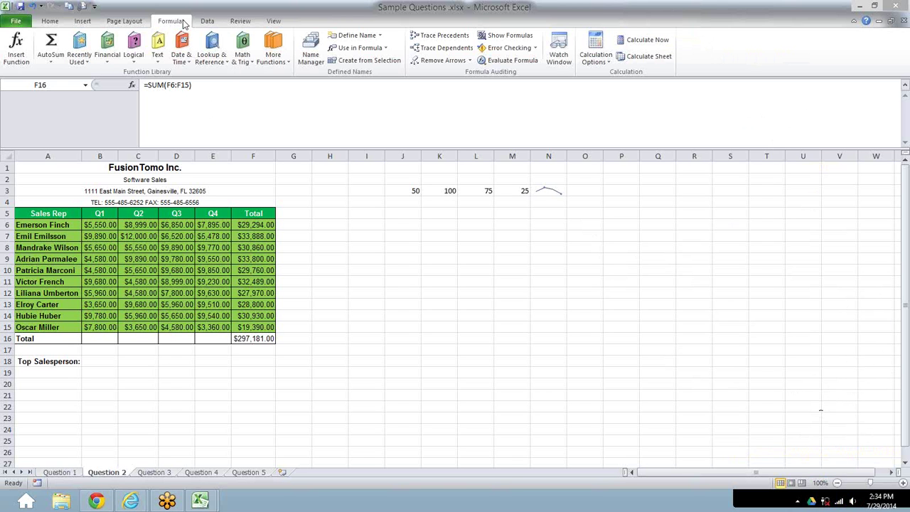
Put the Question 2 sheet's file-name header into editing and list the preset Header choices.
click(273, 21)
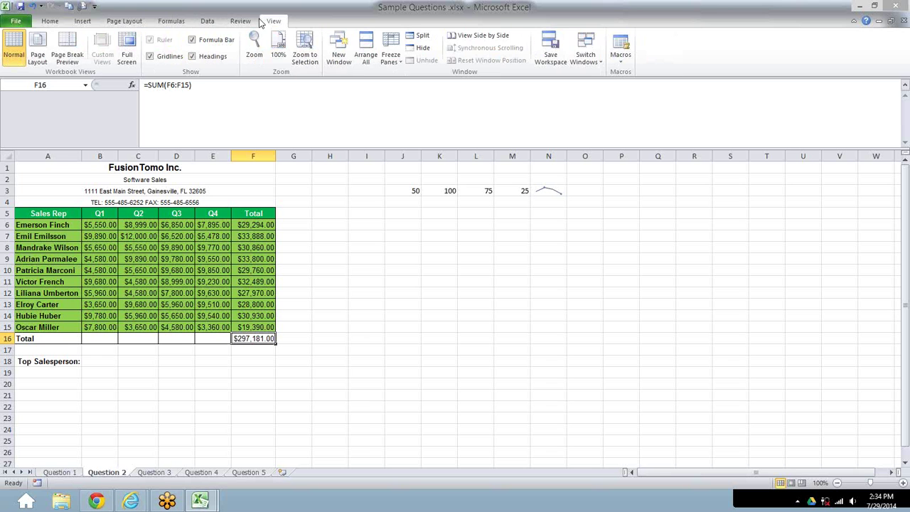
click(82, 22)
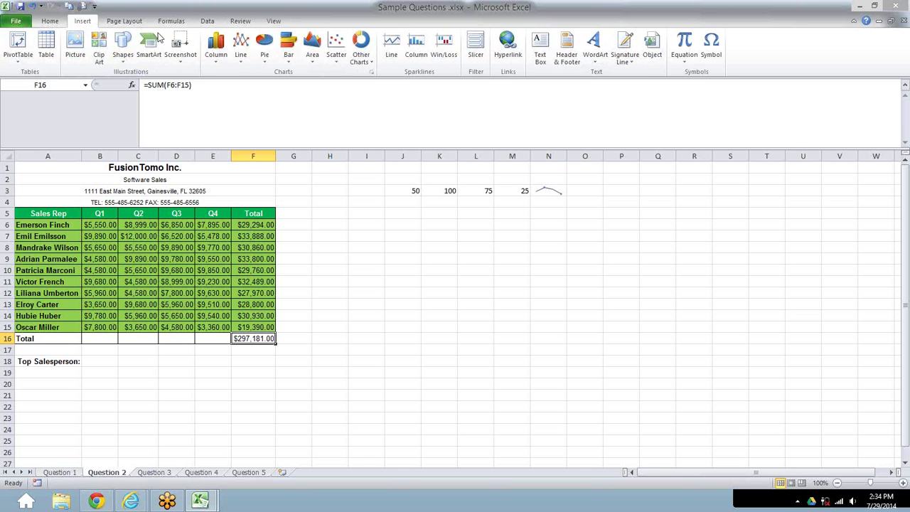
click(569, 57)
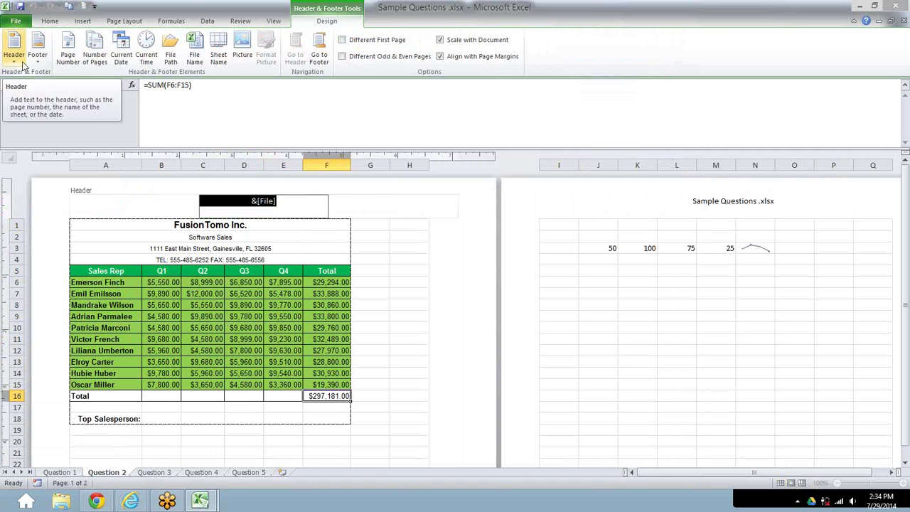
click(83, 22)
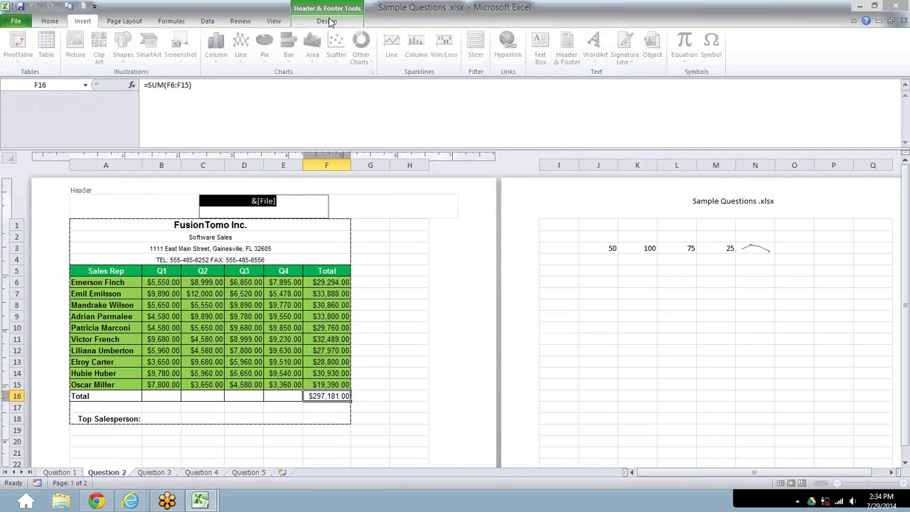
click(332, 21)
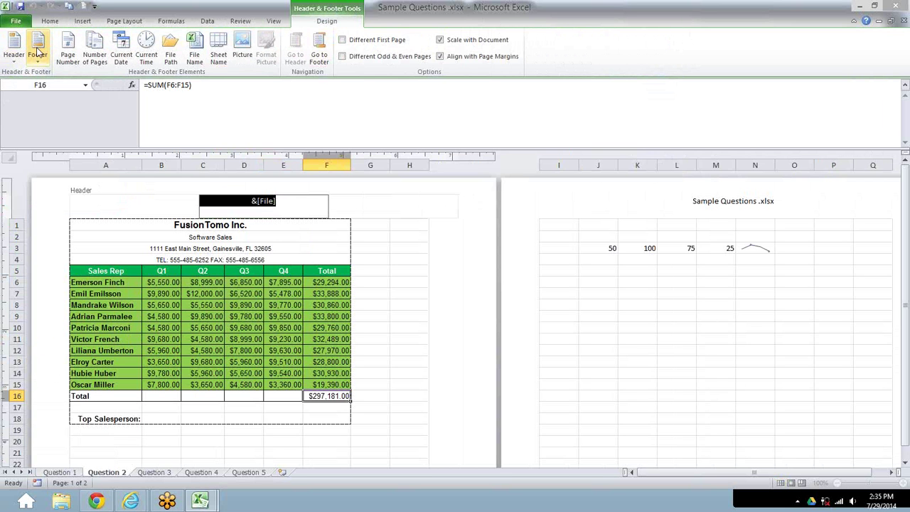
click(19, 64)
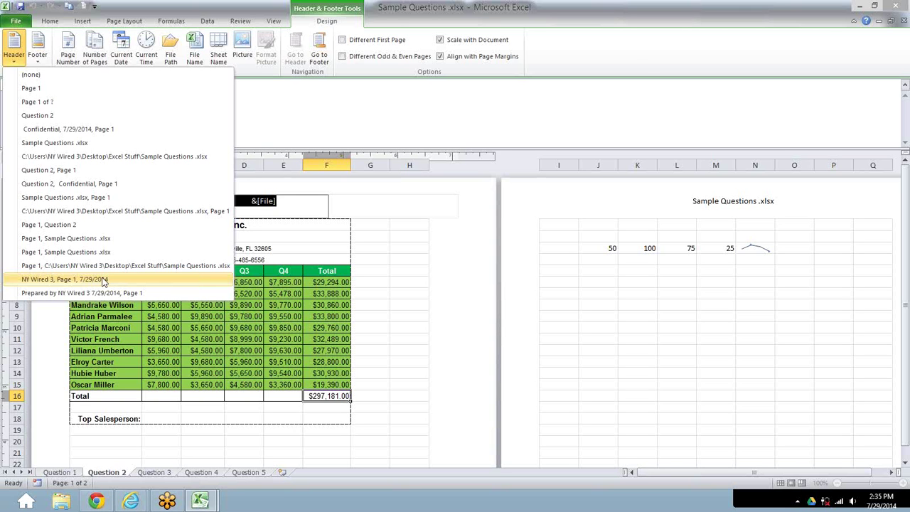
Compare the Footer presets, then dismiss the preset lists, keeping the &[File] header unchanged.
click(39, 61)
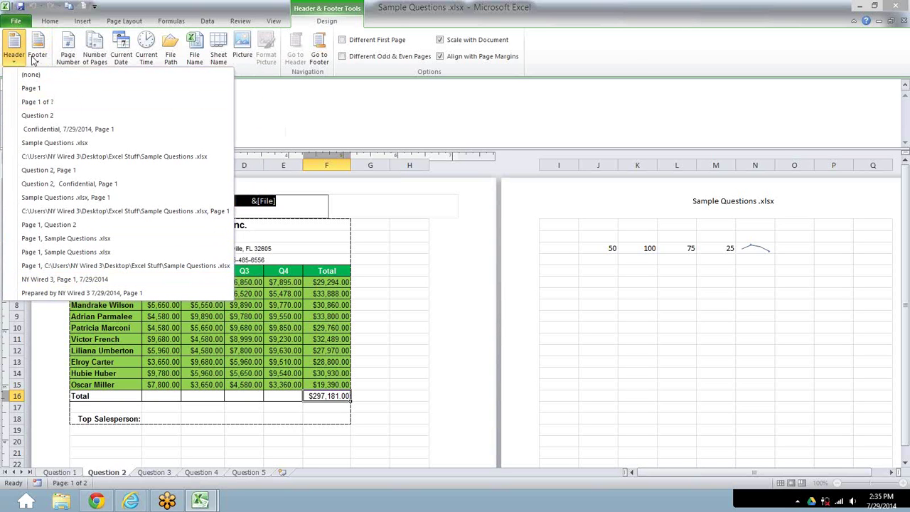
click(25, 56)
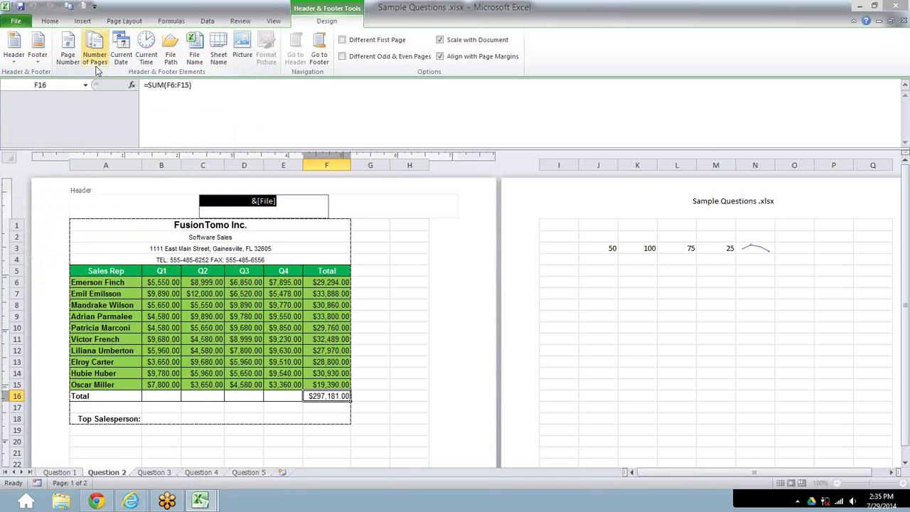
click(15, 58)
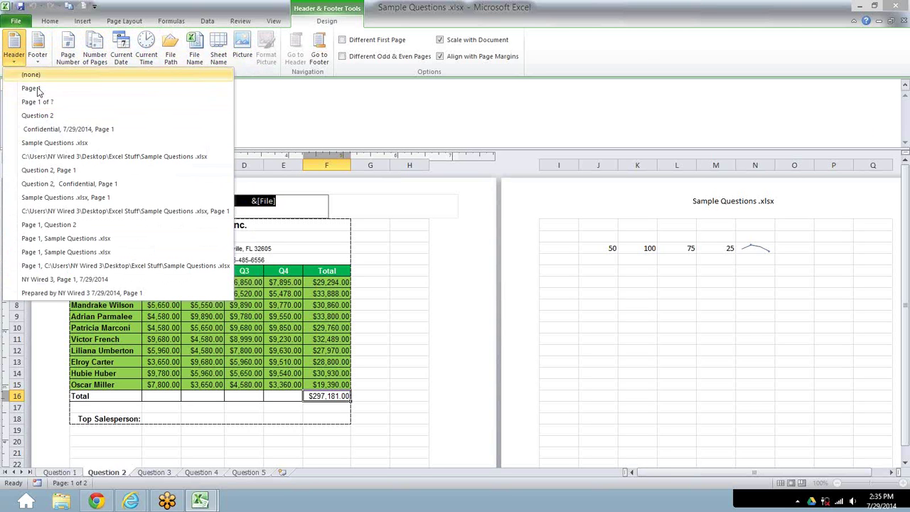
click(50, 22)
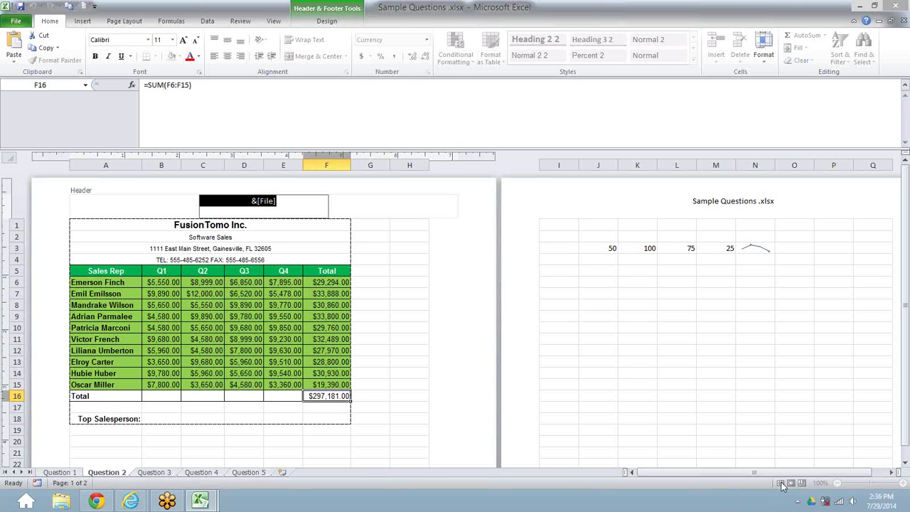
Leave header editing by selecting N18 and switch Question 2 back to Normal view.
click(755, 416)
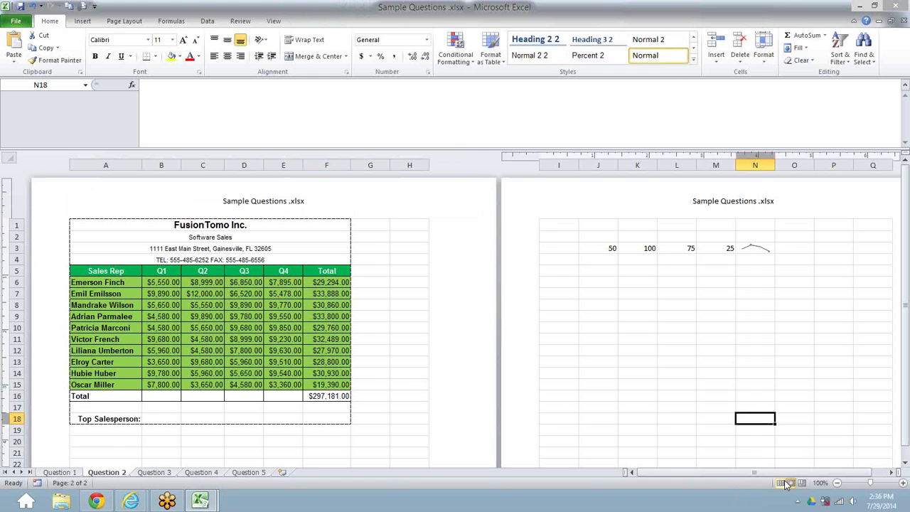
click(781, 483)
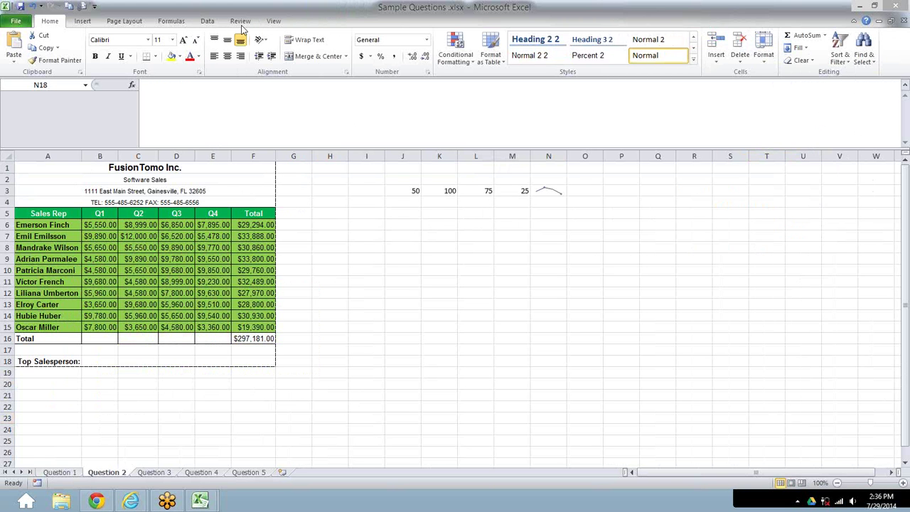
Show Question 2 in Page Layout with the Sample Questions .xlsx header on both pages.
click(82, 21)
click(567, 49)
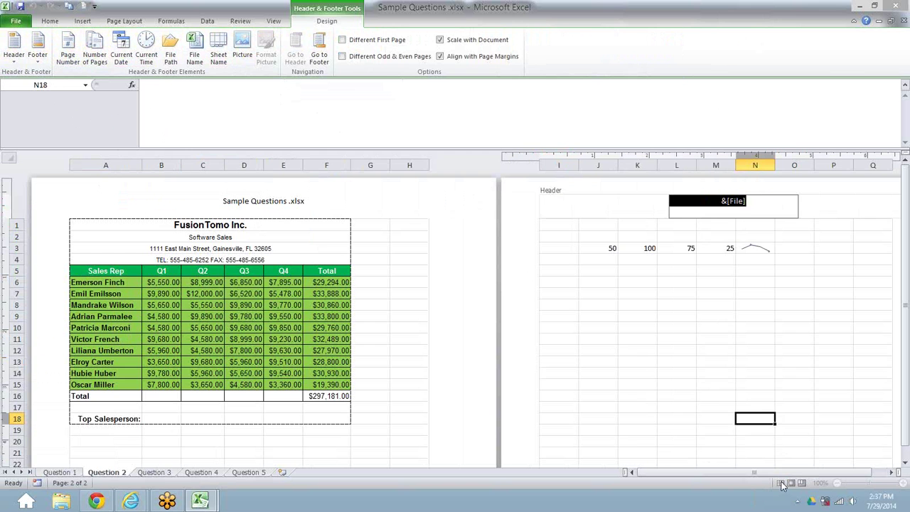
click(661, 425)
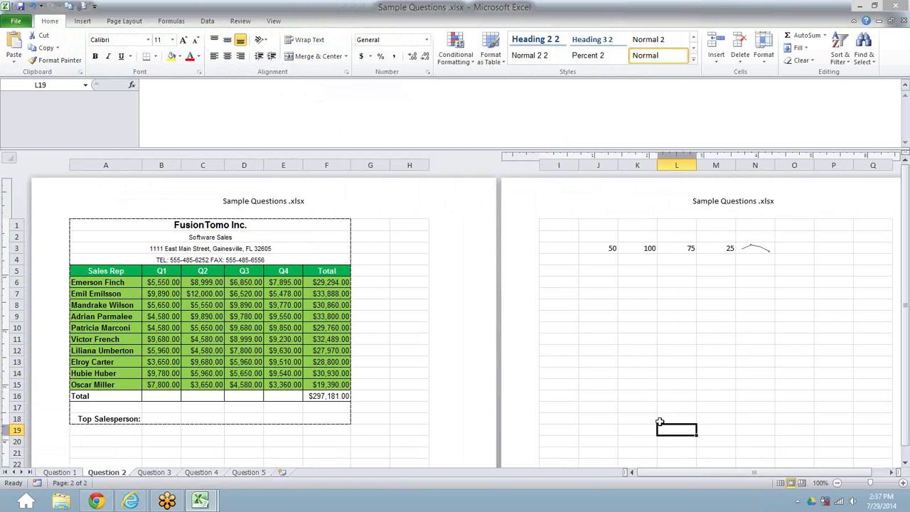
Switch the Question 2 sheet back to Normal view.
click(781, 483)
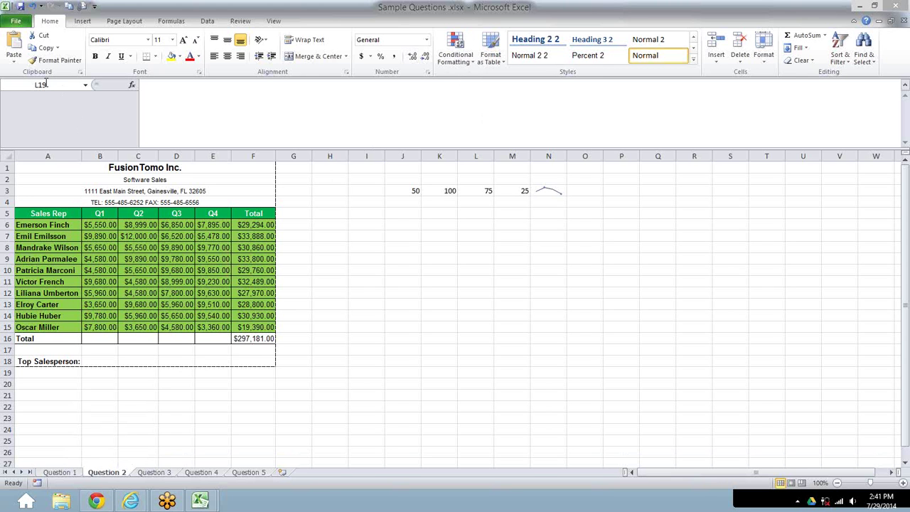
View the Sample Questions workbook's Info page in Backstage, then return to the sheet.
click(16, 22)
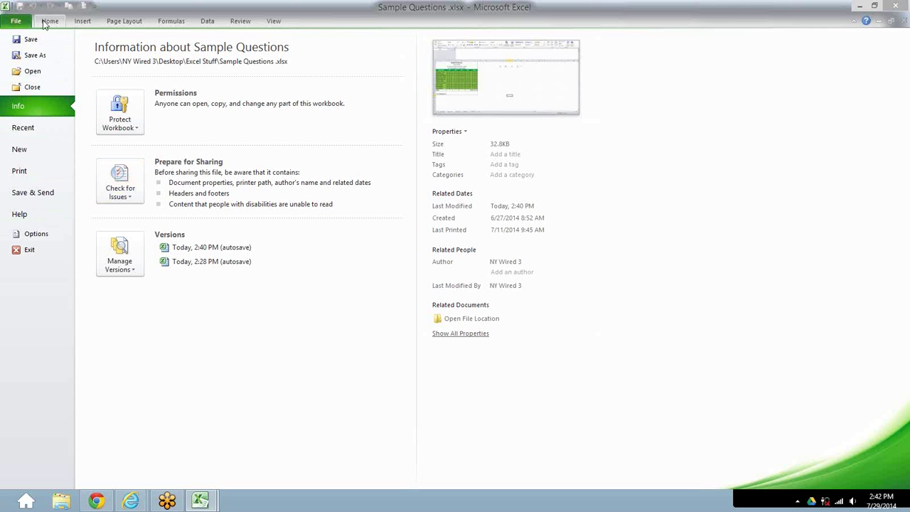
click(18, 22)
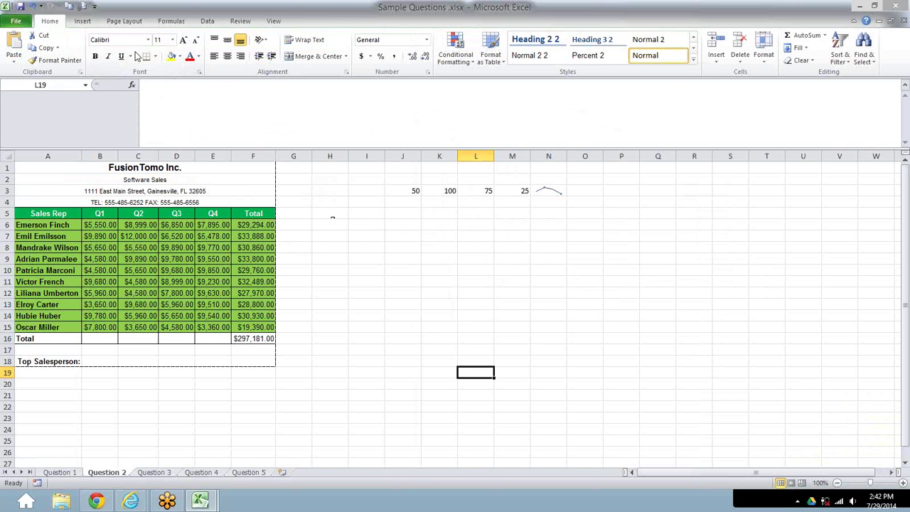
click(171, 21)
click(51, 61)
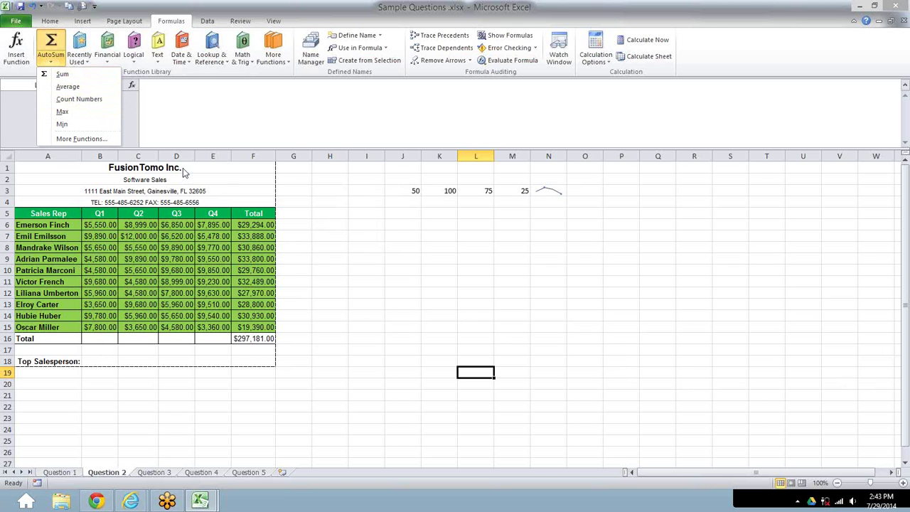
click(748, 41)
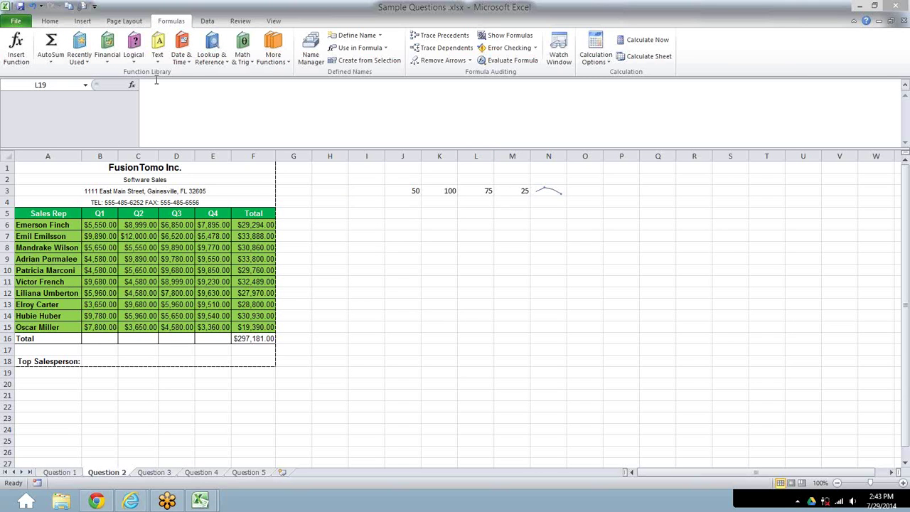
click(53, 59)
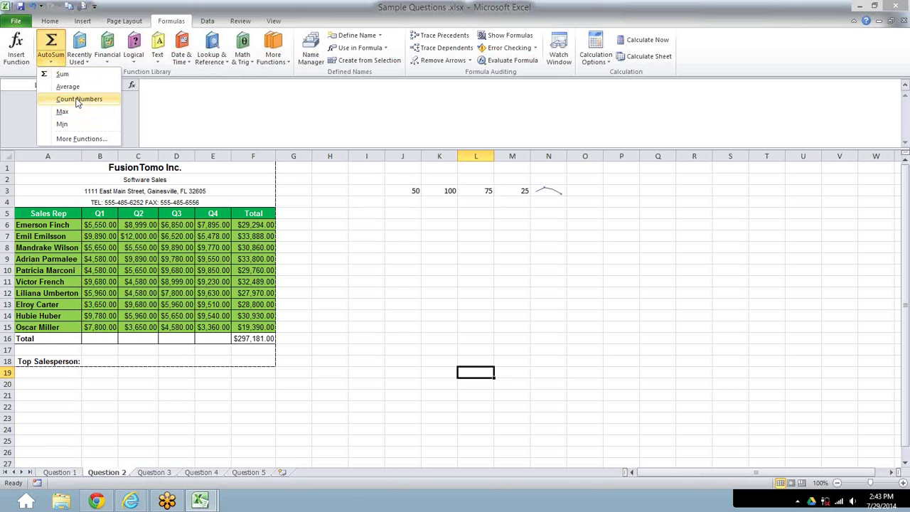
click(78, 100)
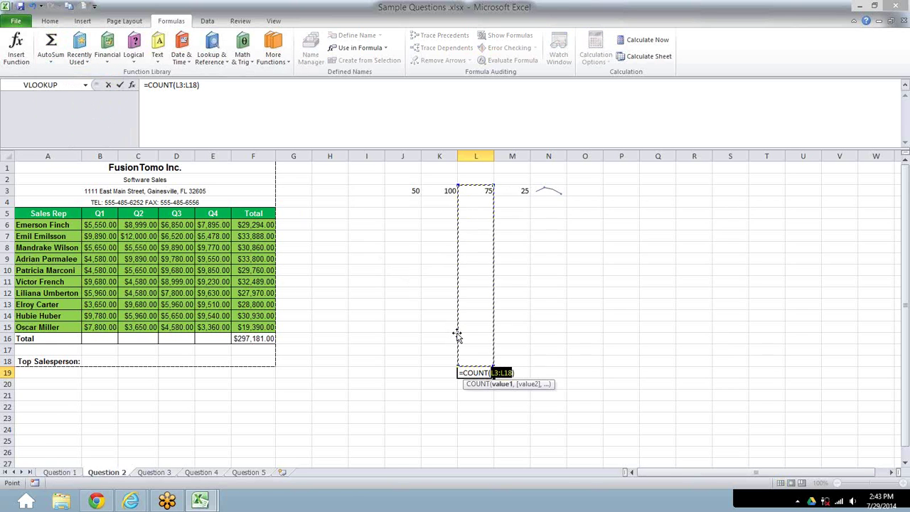
key(BackSpace)
key(Escape)
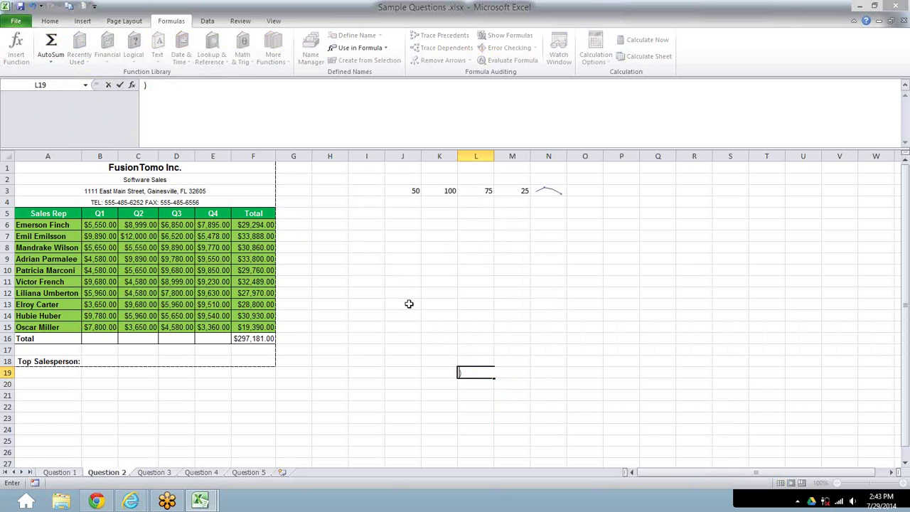
click(408, 303)
click(466, 373)
double_click(469, 372)
key(Escape)
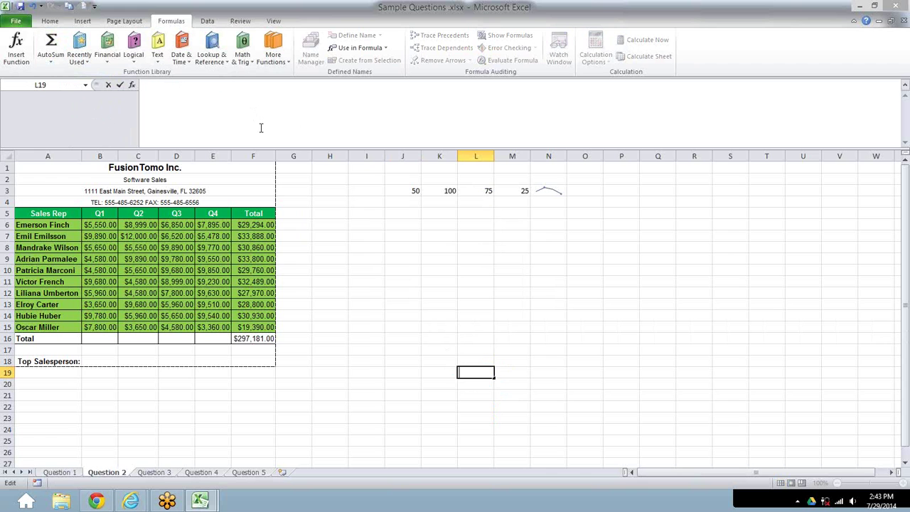
Enter =COUNTIF(B6:B15,">5000") in L19, which counts 7 Q1 sales above 5000.
text(=C)
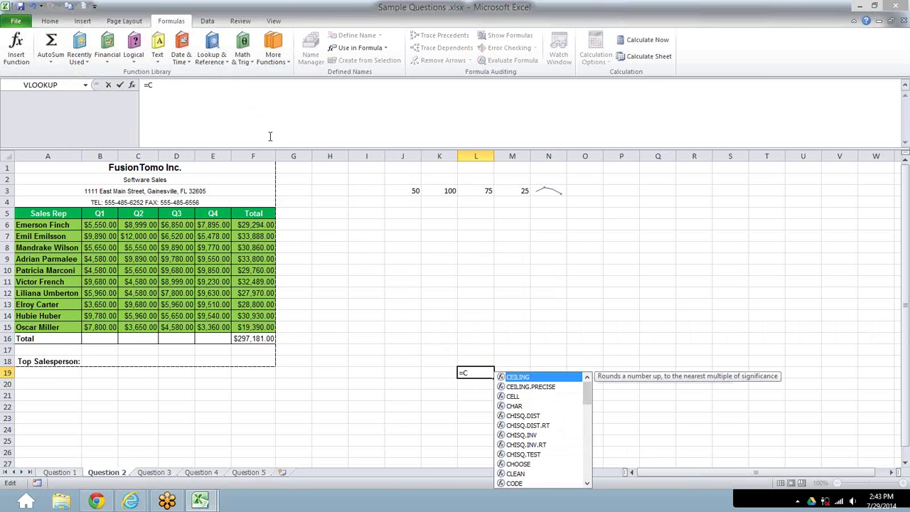
text(ou)
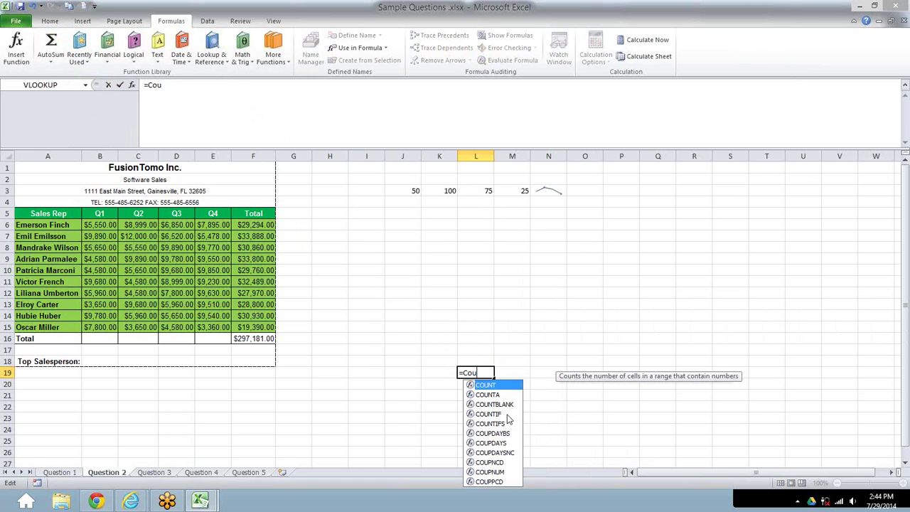
click(507, 415)
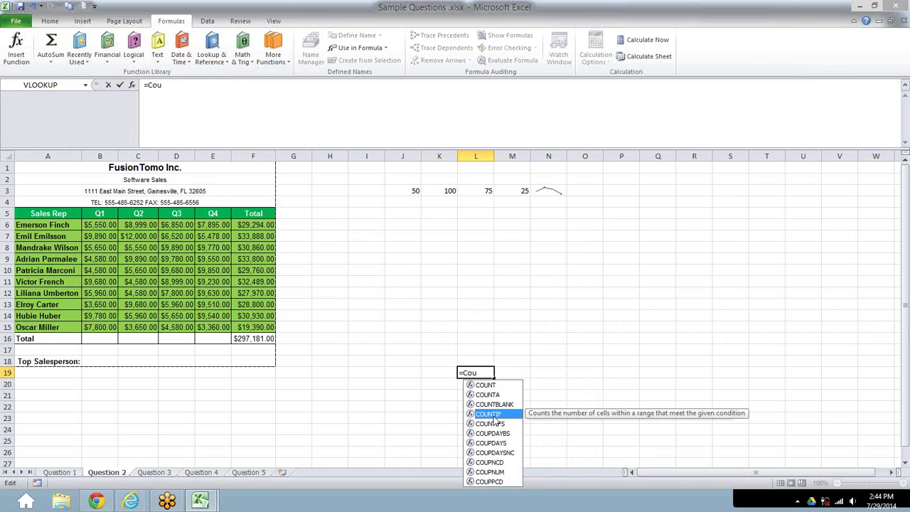
double_click(476, 415)
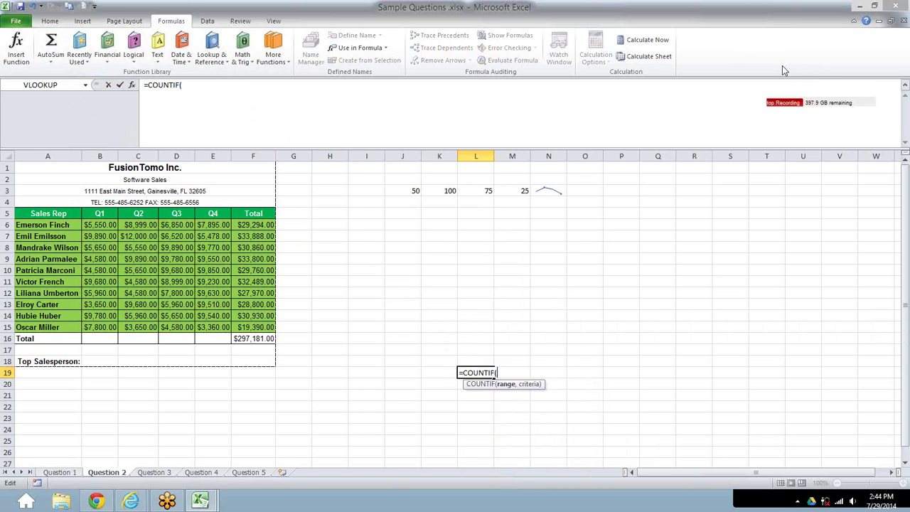
click(748, 47)
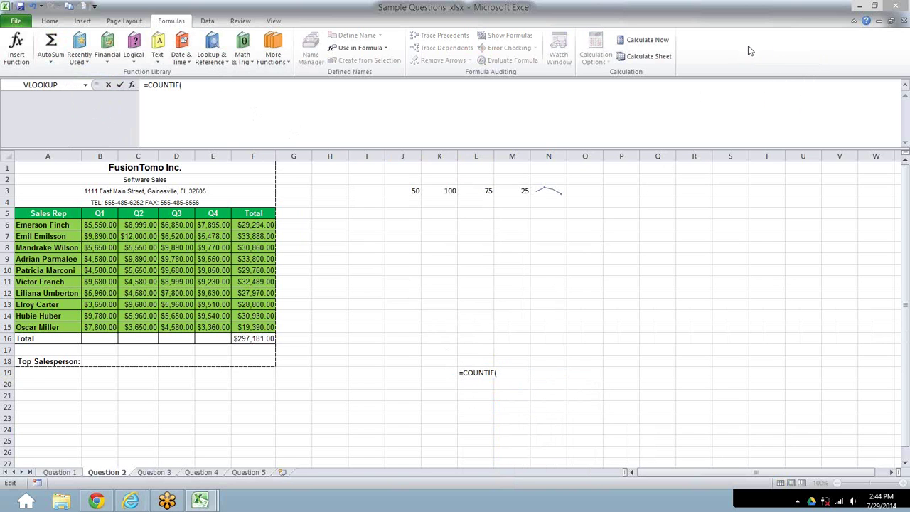
click(499, 372)
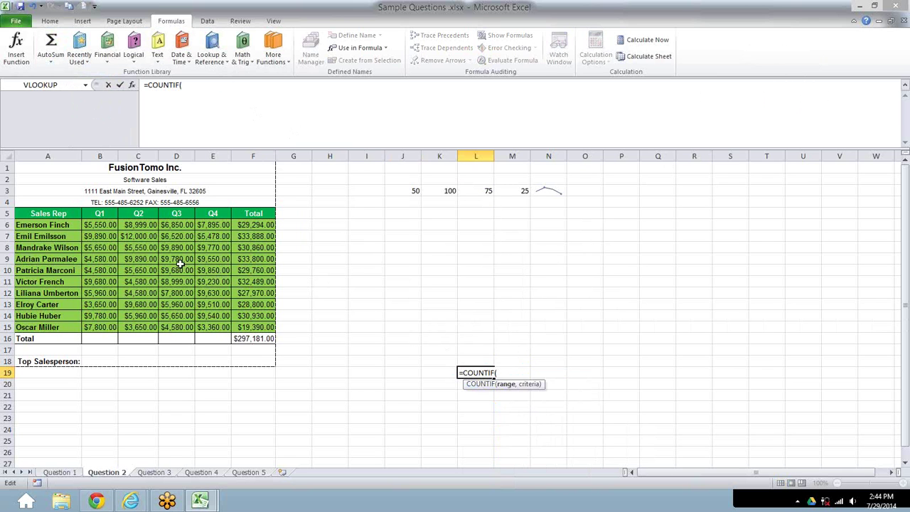
drag(99, 225, 97, 324)
text(,>)
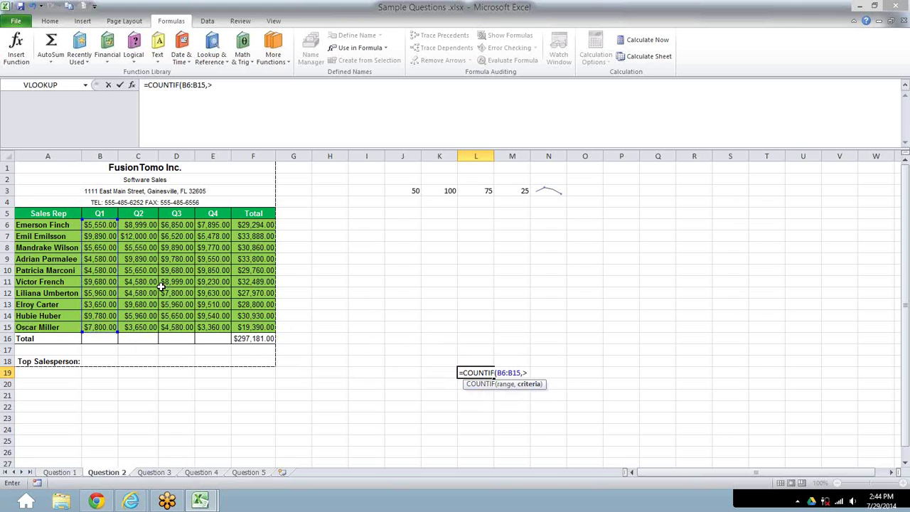
key(BackSpace)
text(">5000"))
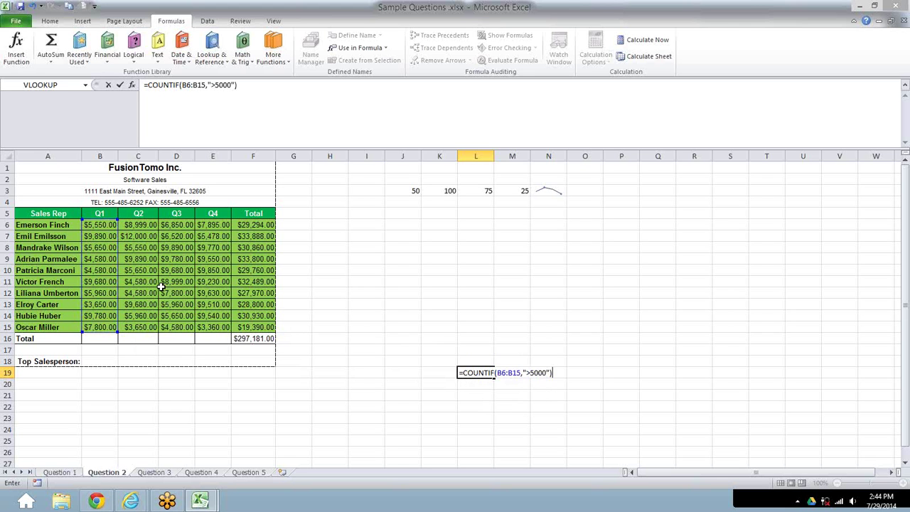
key(Return)
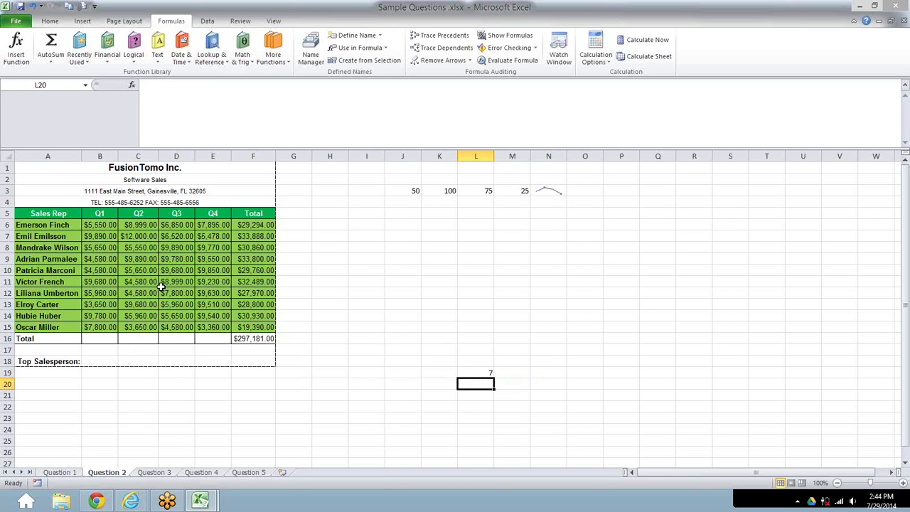
Change L19's criterion from ">5000" to "<5000" so it counts 3 Q1 sales.
click(481, 371)
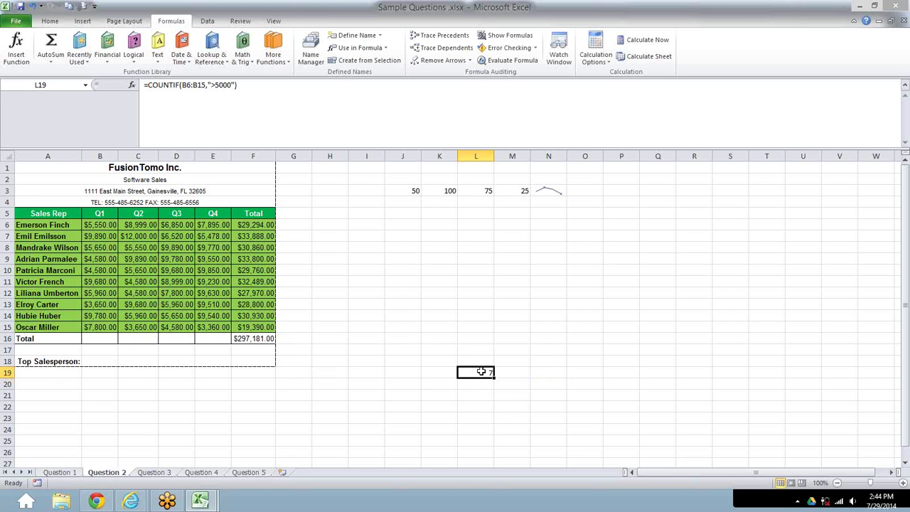
click(216, 85)
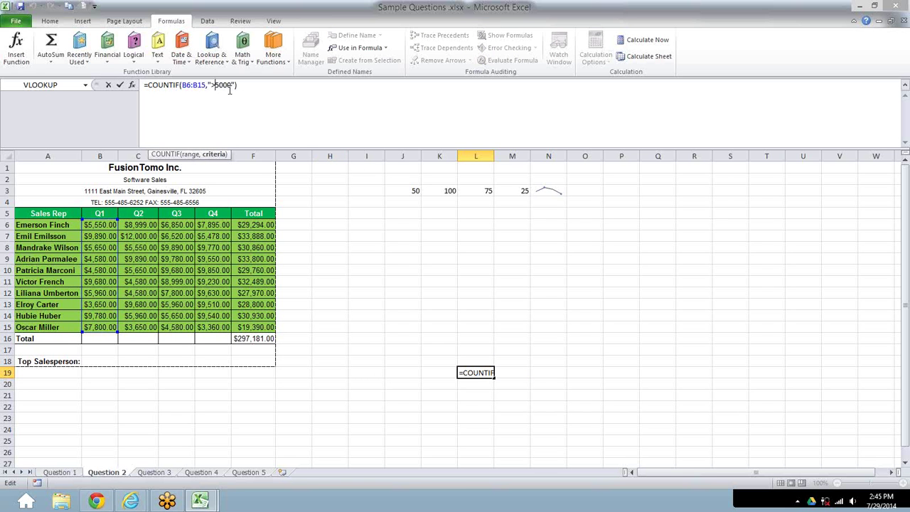
key(Left)
key(Left)
key(Left)
key(Left)
key(BackSpace)
text(>)
key(BackSpace)
text(<)
key(Return)
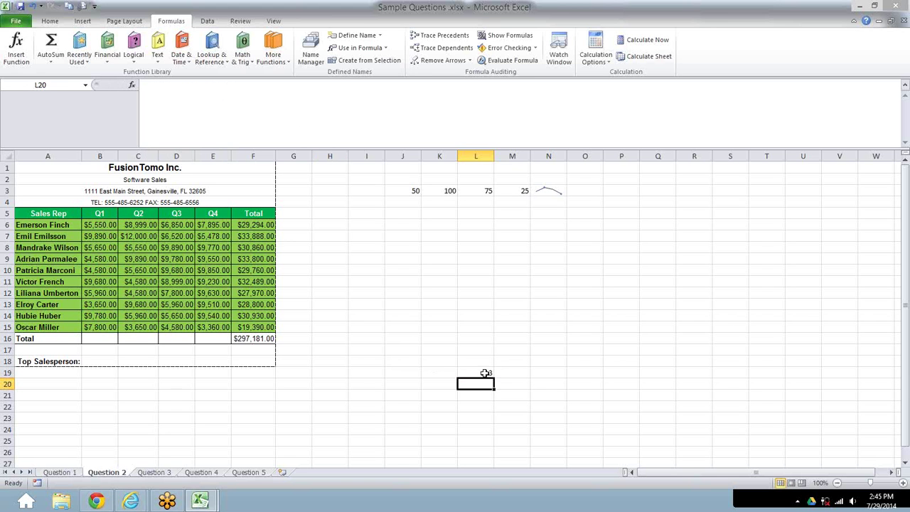
click(483, 373)
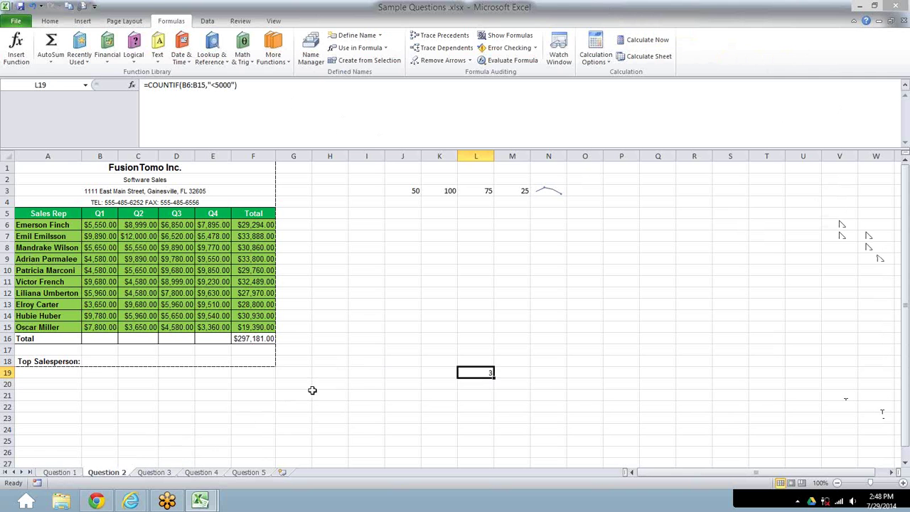
click(362, 364)
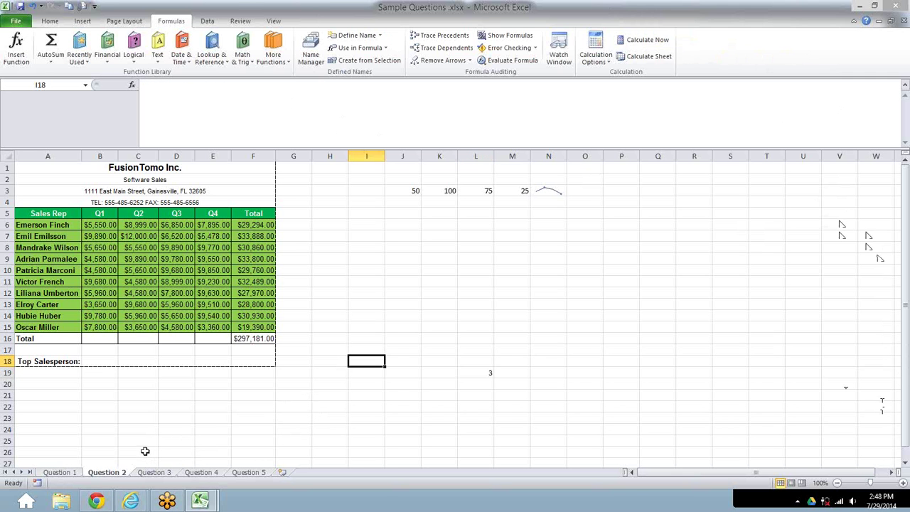
click(61, 472)
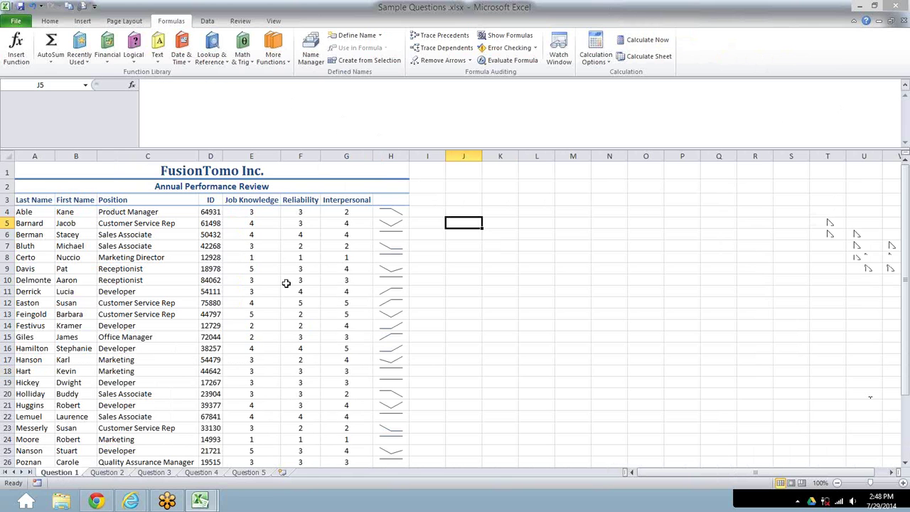
Start a VLOOKUP in J4 with D7 (ID 42268) as lookup value and the table beginning at D4.
click(470, 210)
text(=)
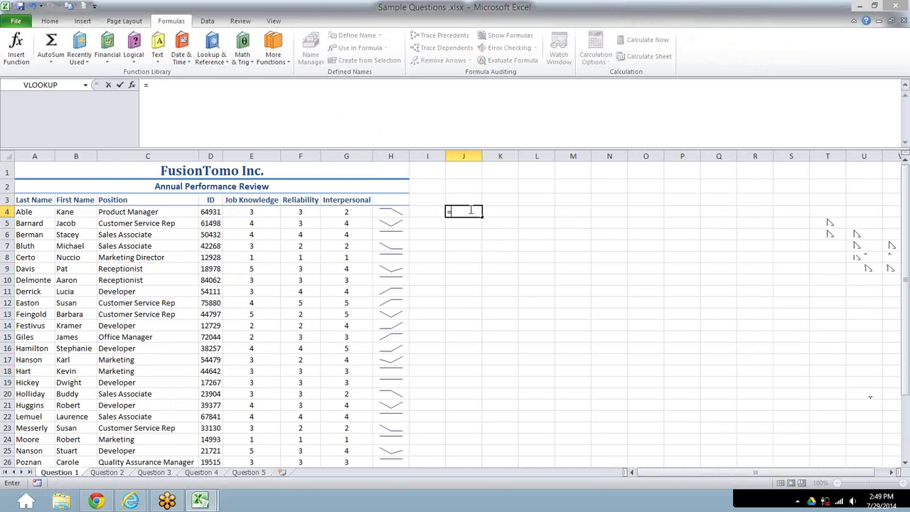
text(V)
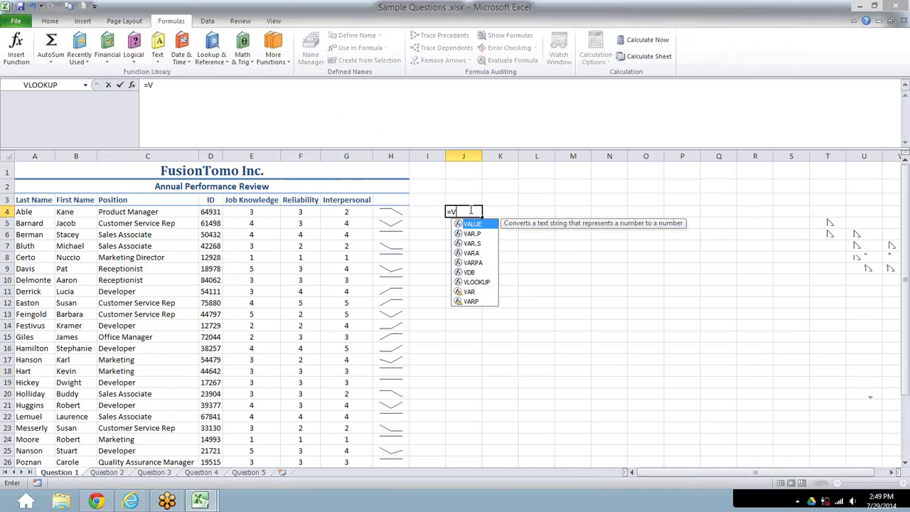
click(480, 282)
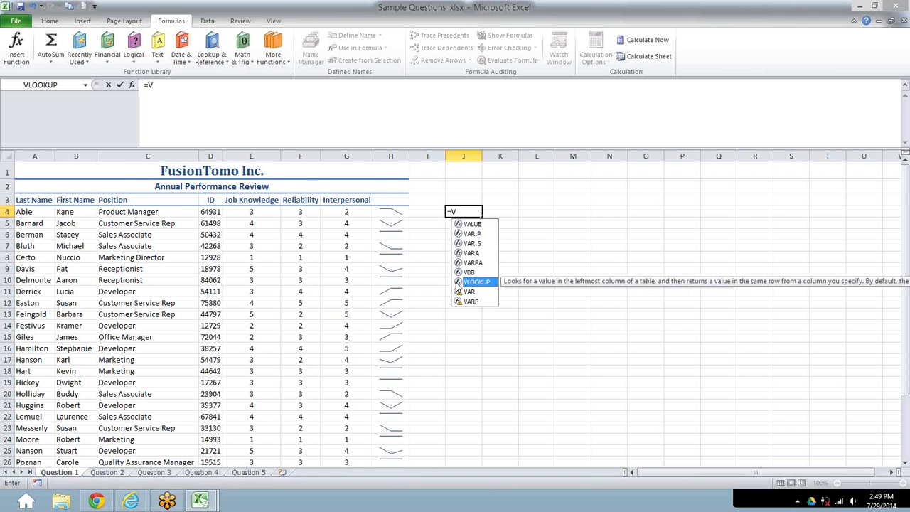
double_click(459, 283)
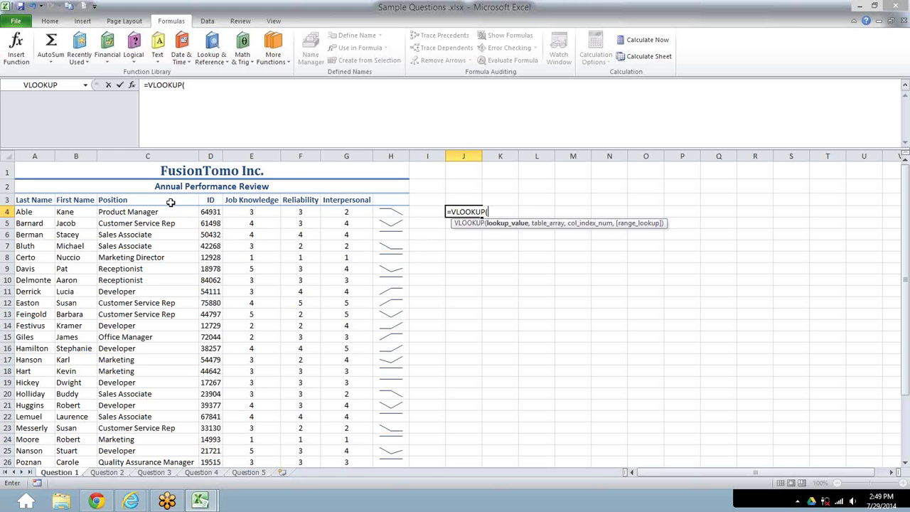
click(212, 247)
click(212, 249)
text(,)
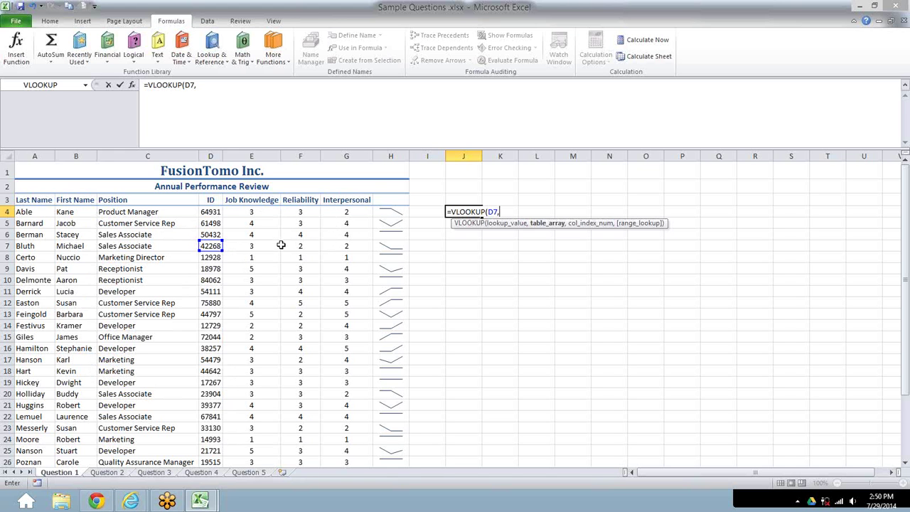
click(214, 213)
Finish J4 as =VLOOKUP(D7,D4:G33,4,FALSE), returning the Interpersonal score 2.
drag(214, 213, 356, 462)
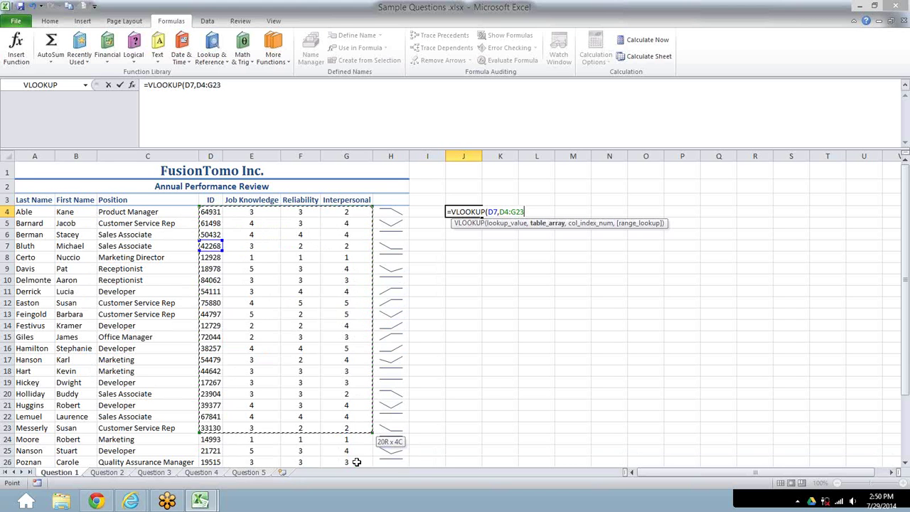
drag(356, 463, 339, 379)
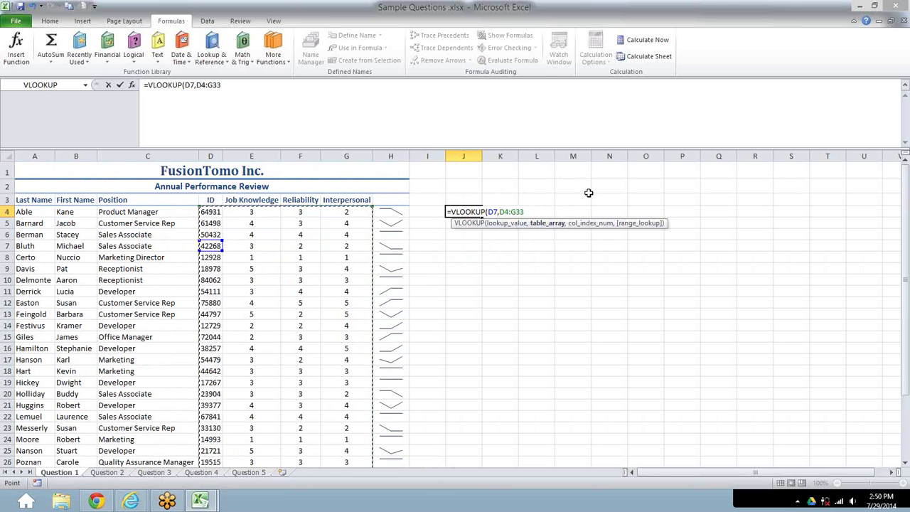
text(,)
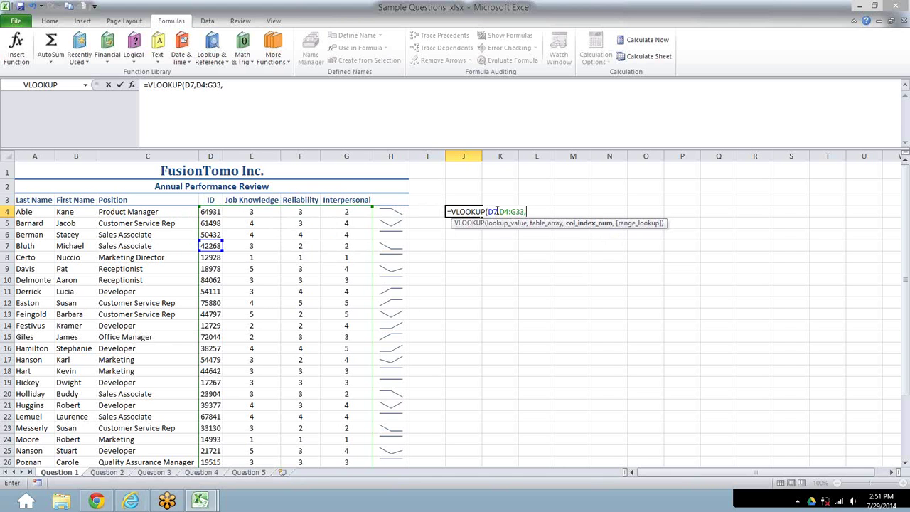
text(4,)
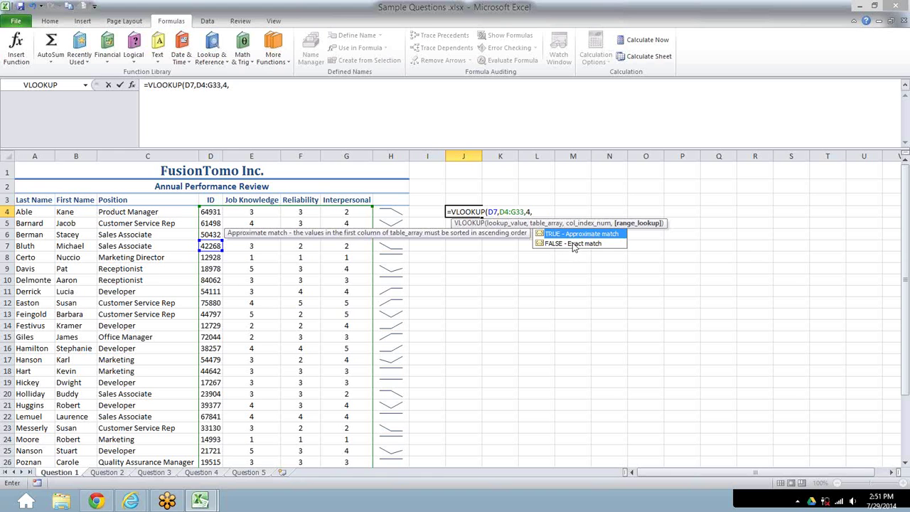
double_click(573, 244)
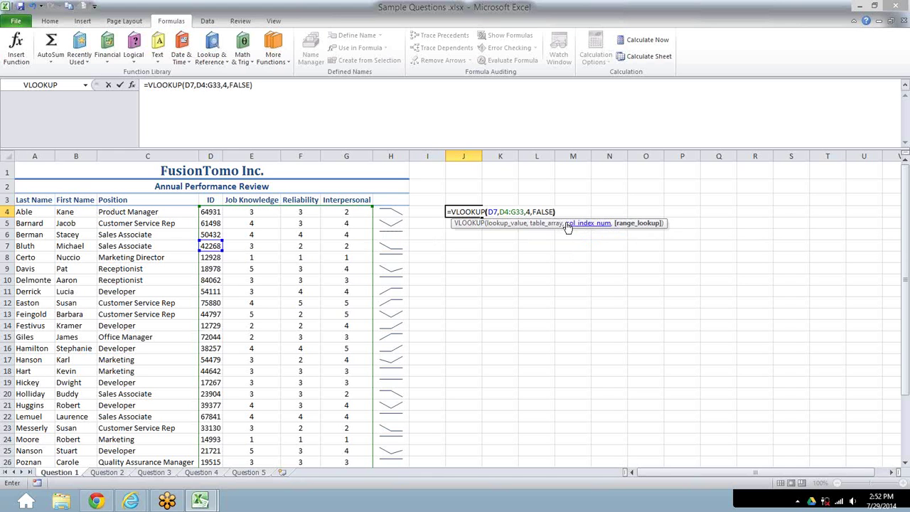
key(Return)
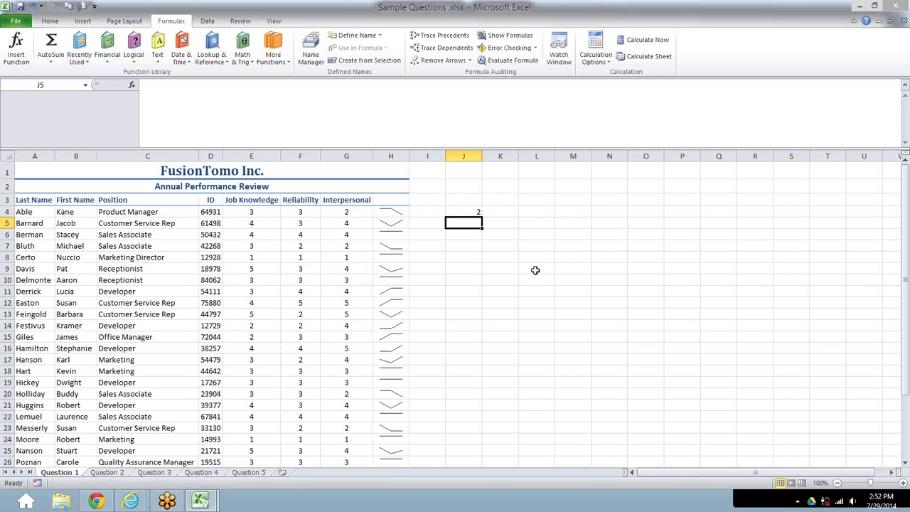
Enter the heading 'Interpersonal' in J3 above the lookup result and widen column J to fit it.
click(537, 189)
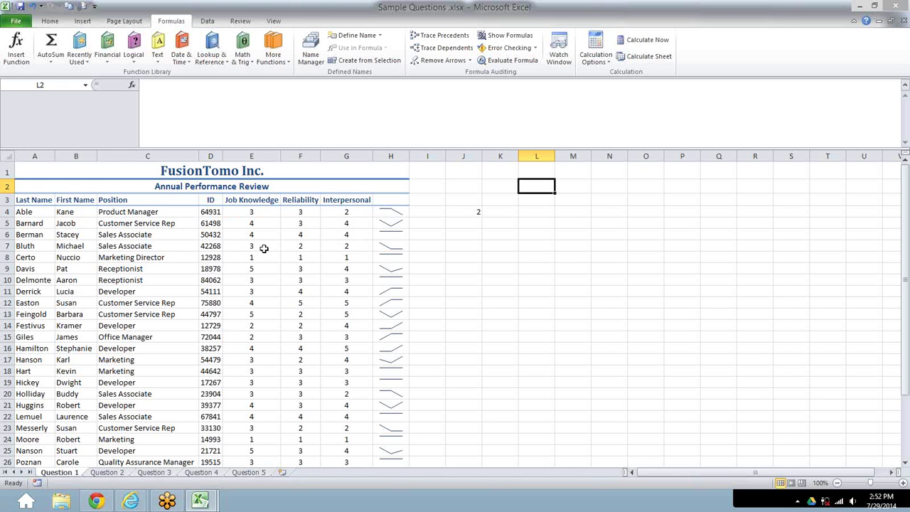
double_click(531, 184)
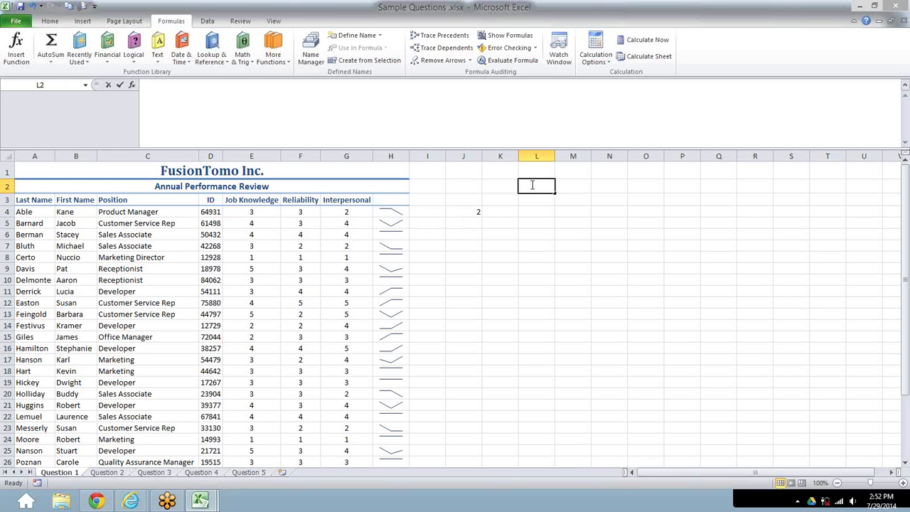
double_click(460, 202)
text(In)
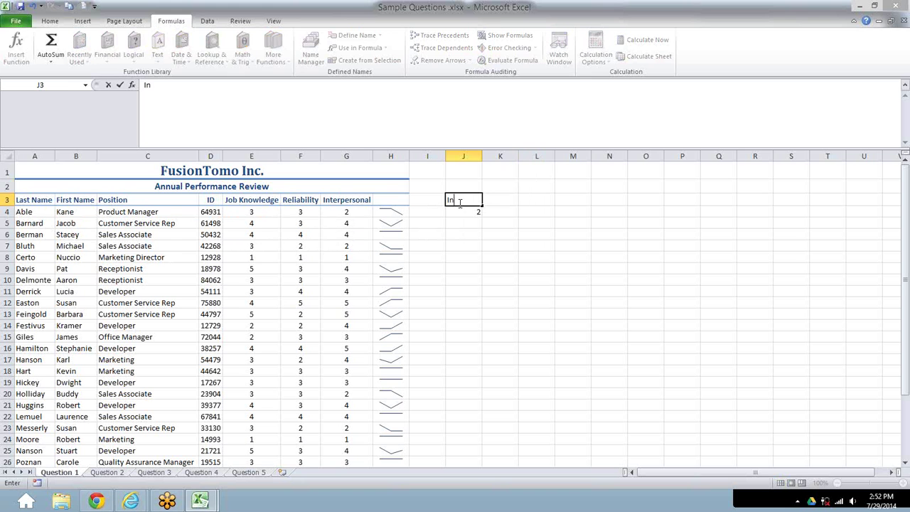
text(terpersonal)
key(Return)
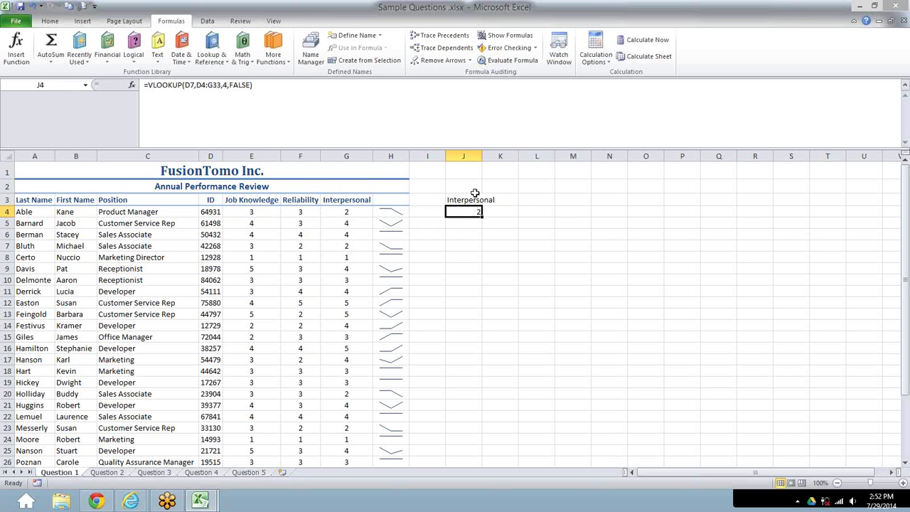
drag(483, 155, 495, 155)
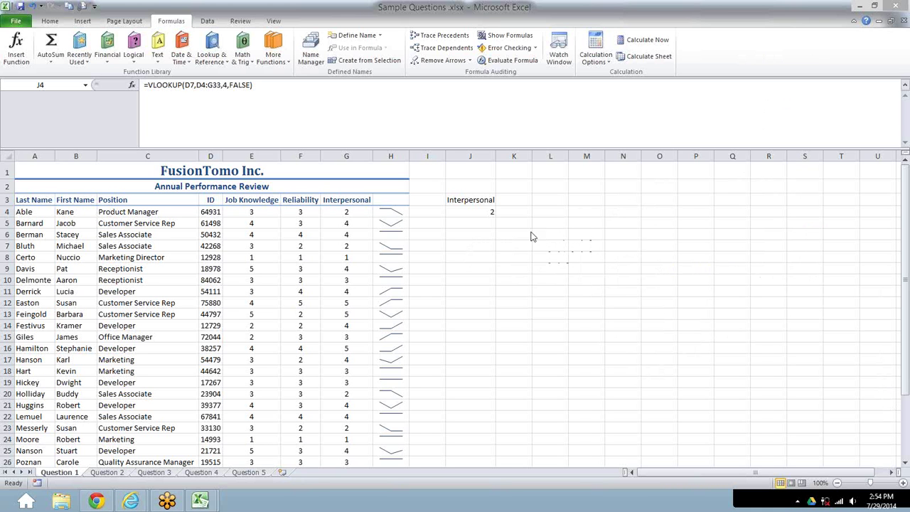
Open the Home tab's Conditional Formatting menu and dismiss it without applying any rule.
click(49, 21)
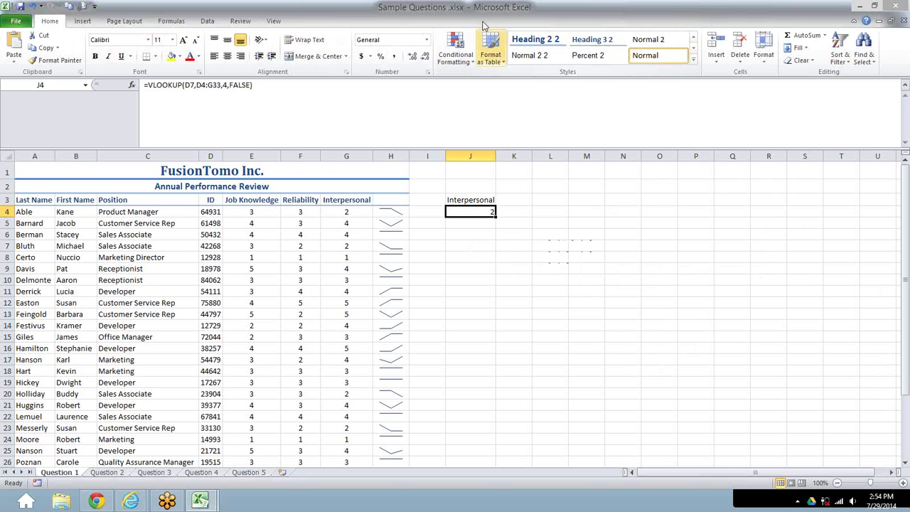
click(459, 60)
mouse_move(492, 137)
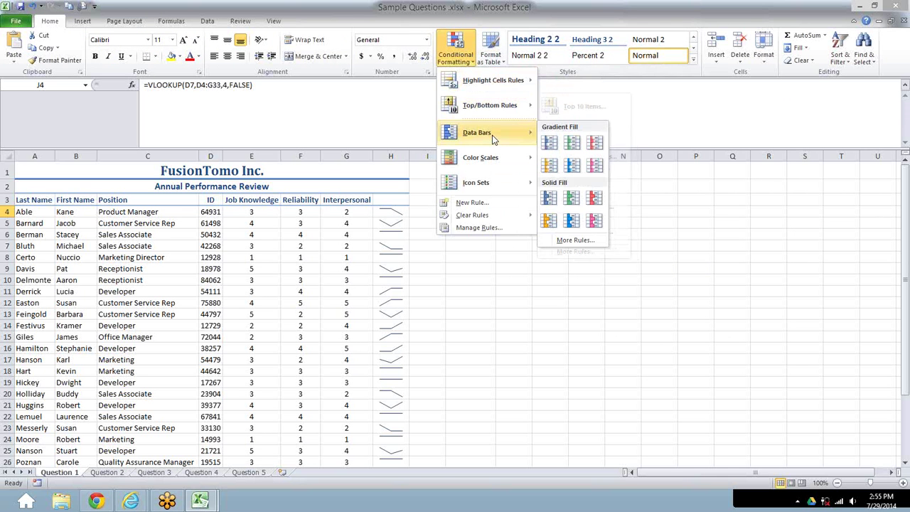
mouse_move(502, 111)
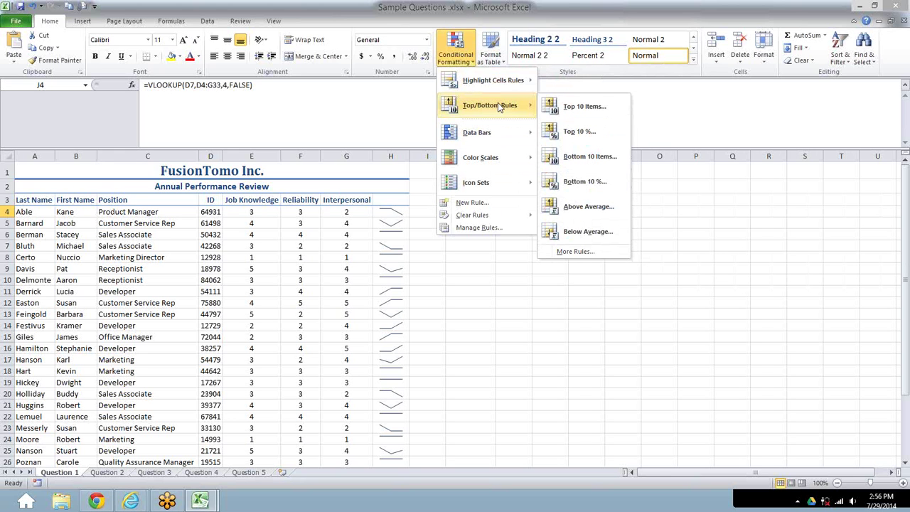
click(490, 280)
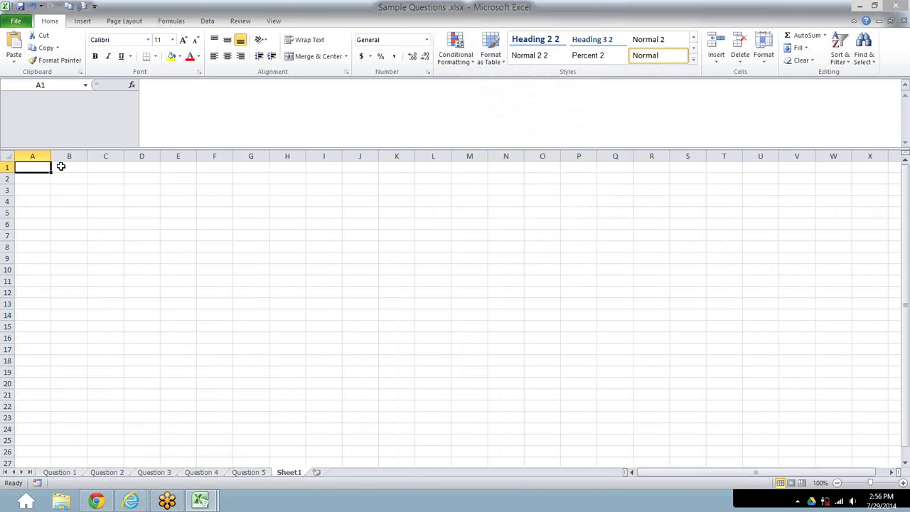
Copy ID 42268 from Question 1's D7 into Sheet1 cell A2.
click(71, 472)
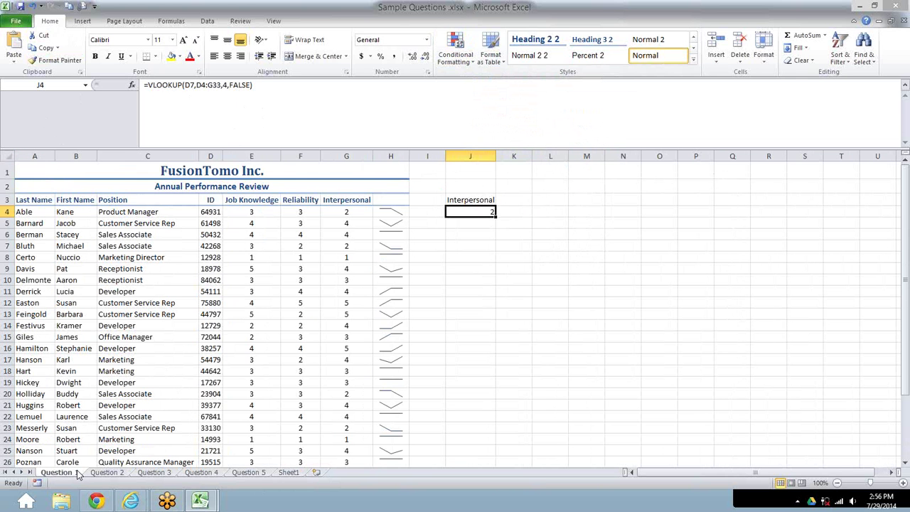
click(212, 212)
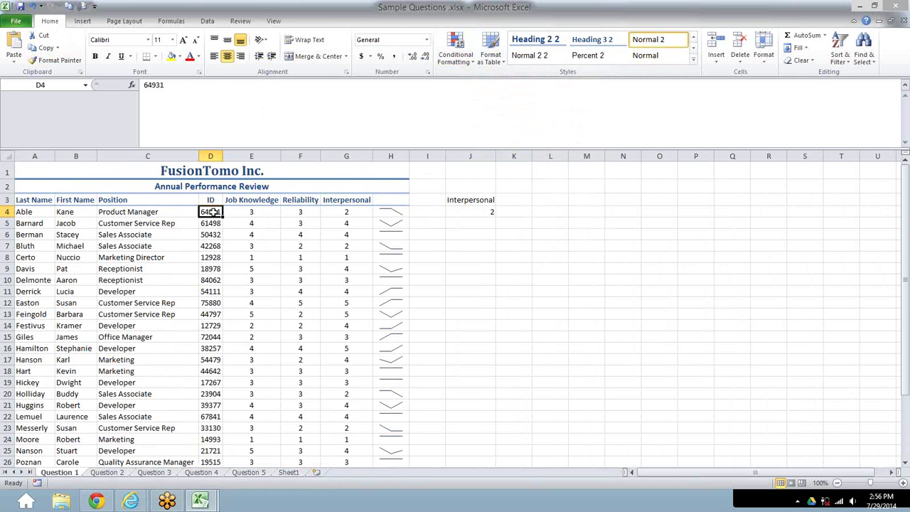
click(211, 245)
key(ctrl+c)
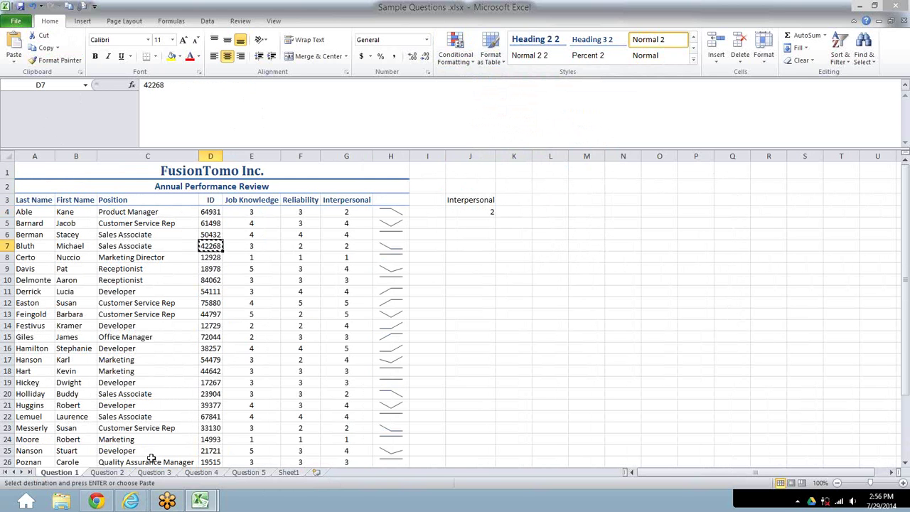
click(288, 474)
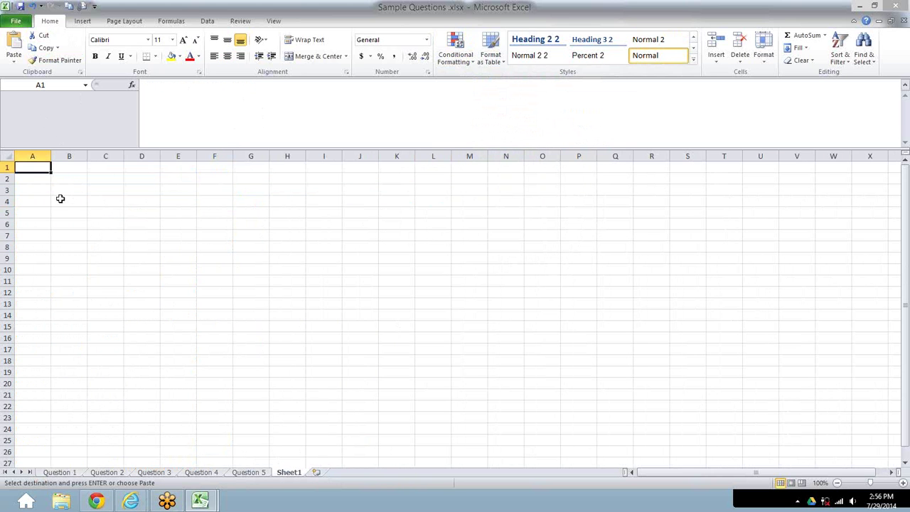
click(37, 178)
key(ctrl+v)
Add headers 'Id' in A1 and 'Interpersonal' in B1, then return to Question 1.
click(35, 168)
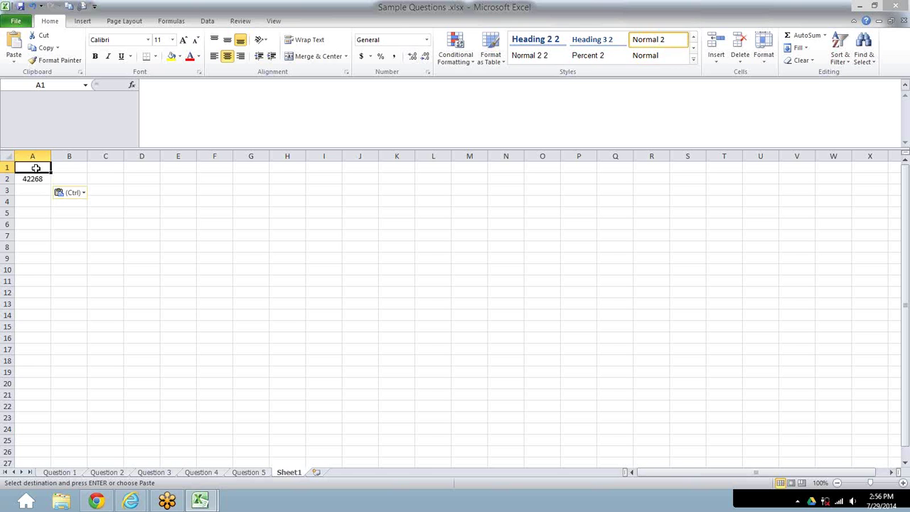
text(Id)
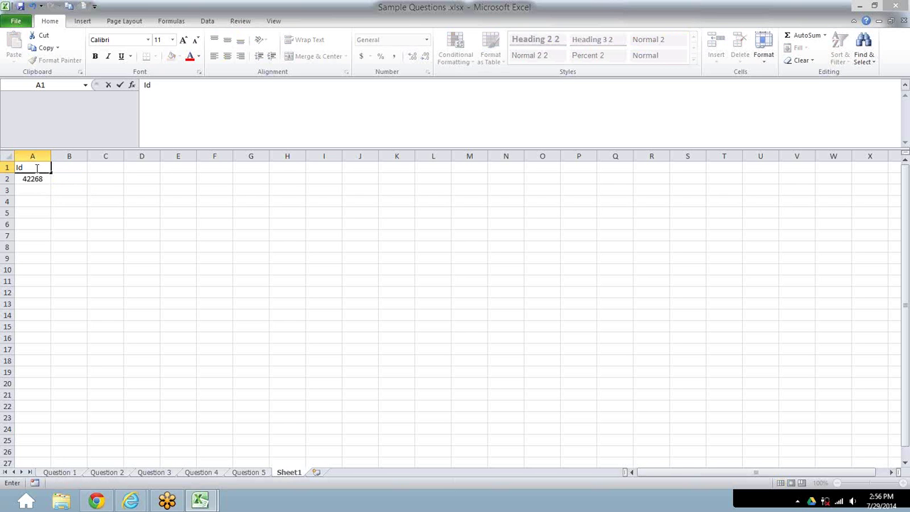
key(Return)
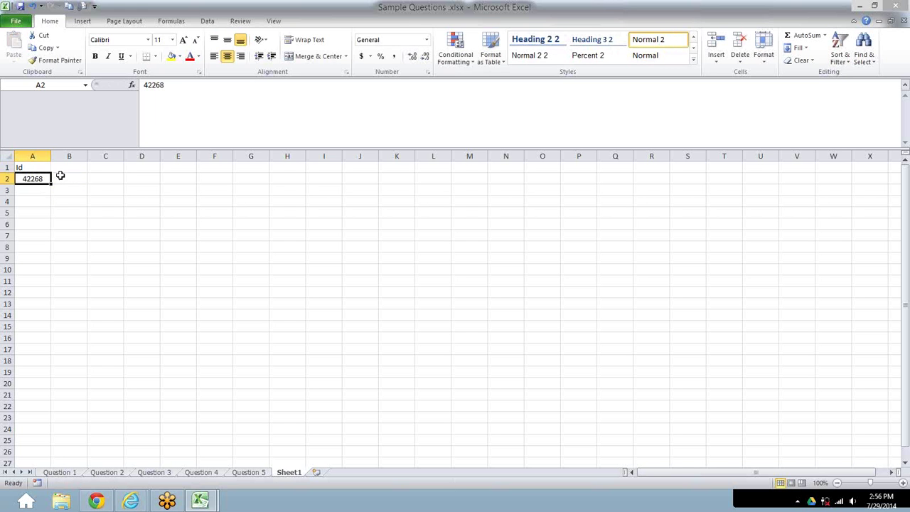
click(68, 168)
text(I)
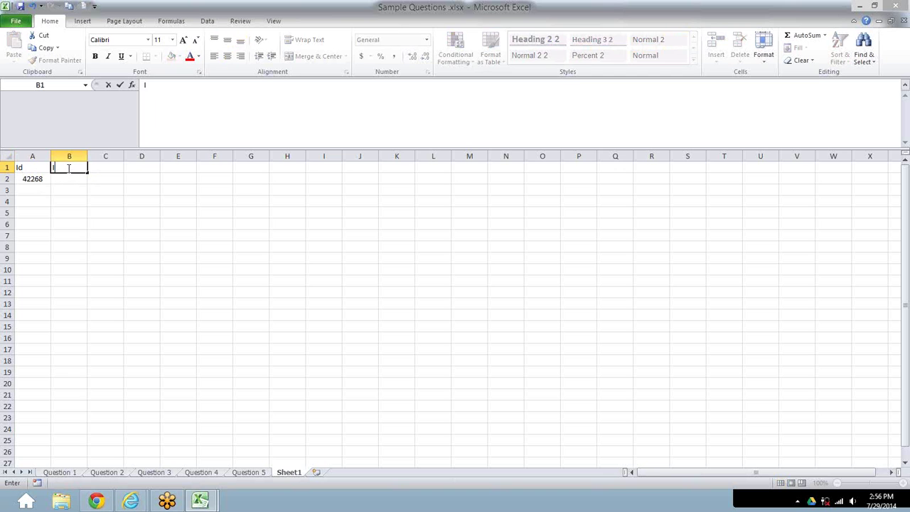
text(nterpersonal)
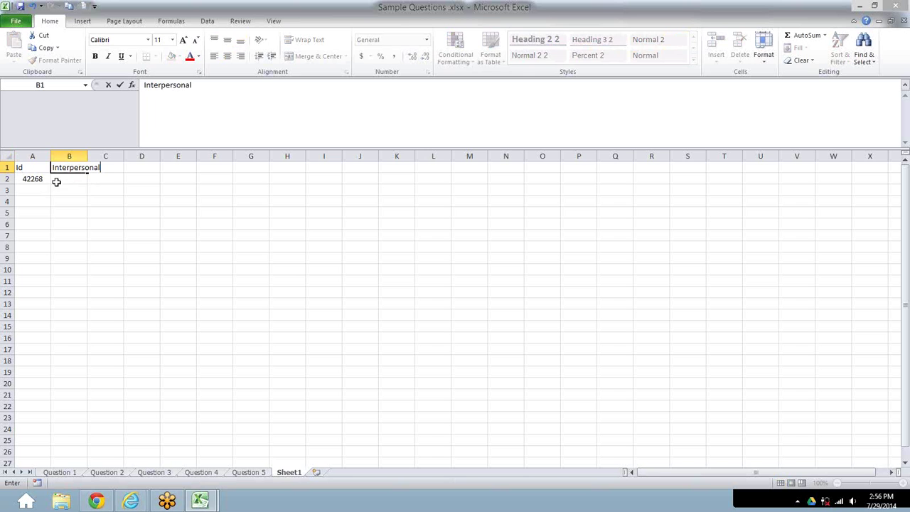
click(73, 178)
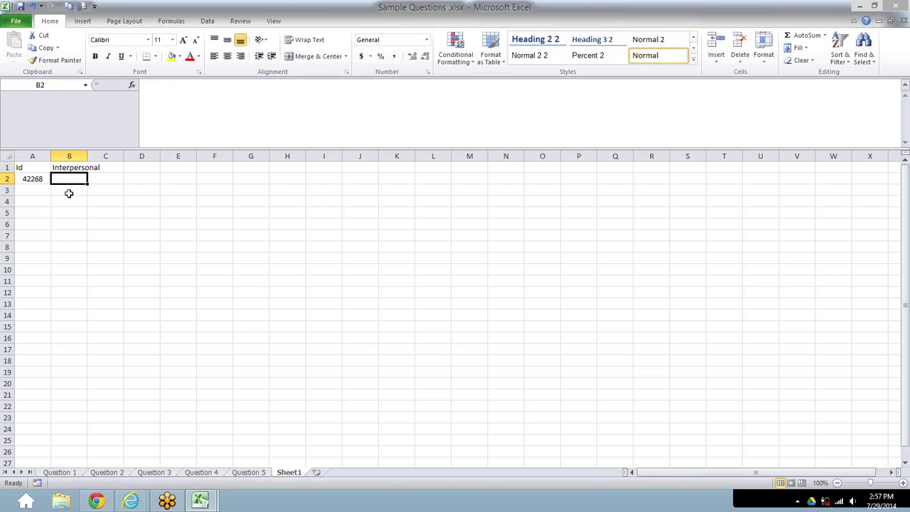
click(80, 474)
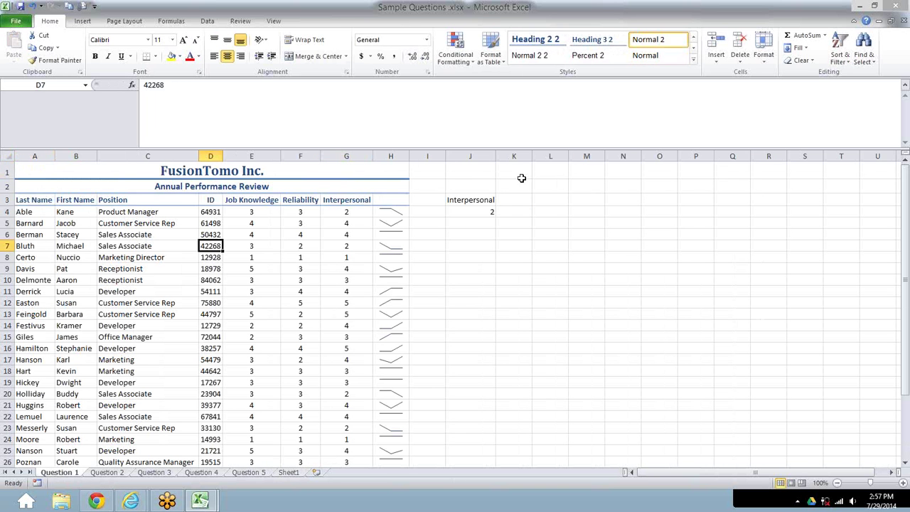
click(489, 212)
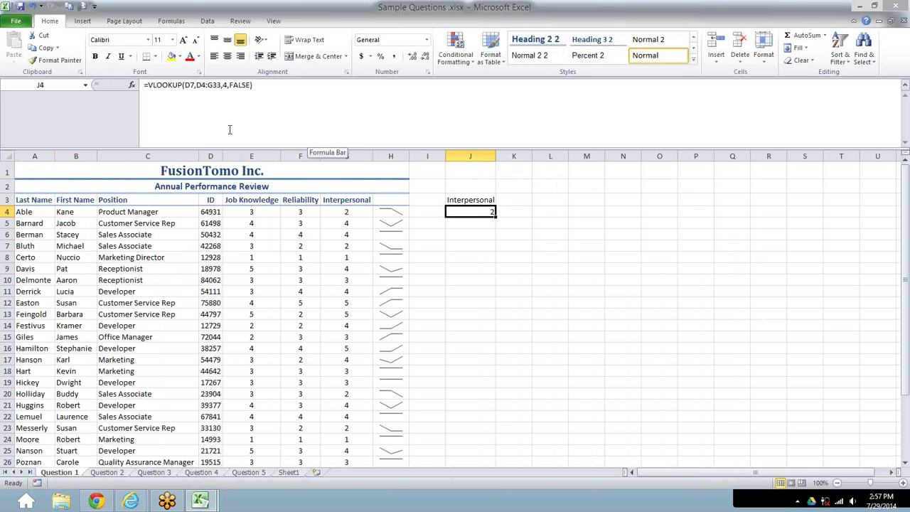
Start a VLOOKUP in Sheet1's B2 using A2 as the lookup value.
click(288, 473)
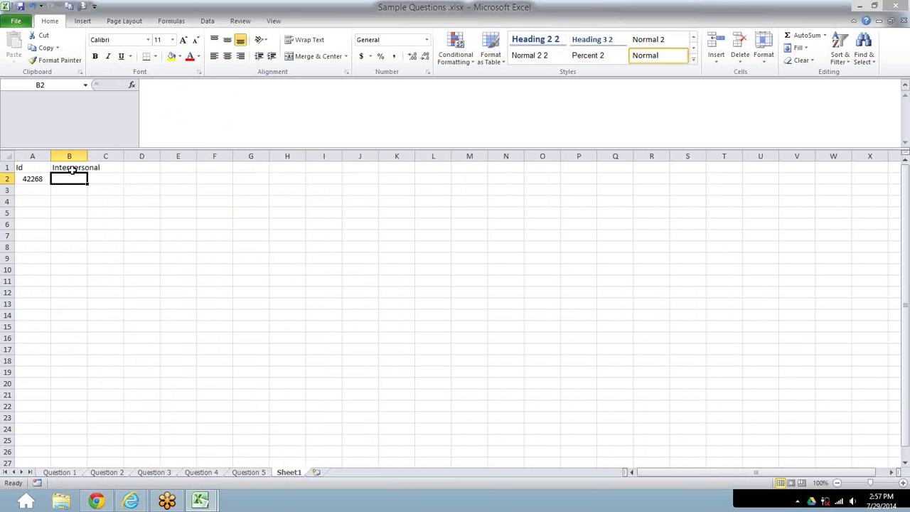
text(=V)
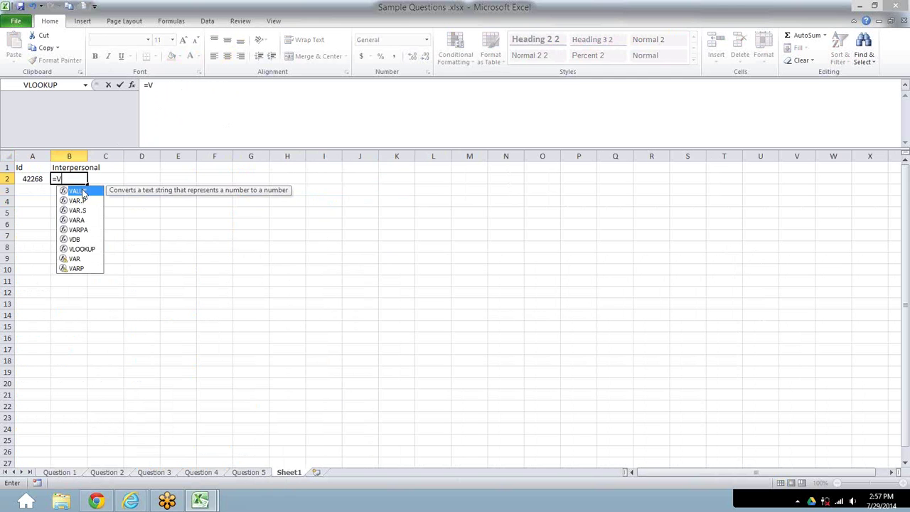
click(64, 249)
double_click(64, 249)
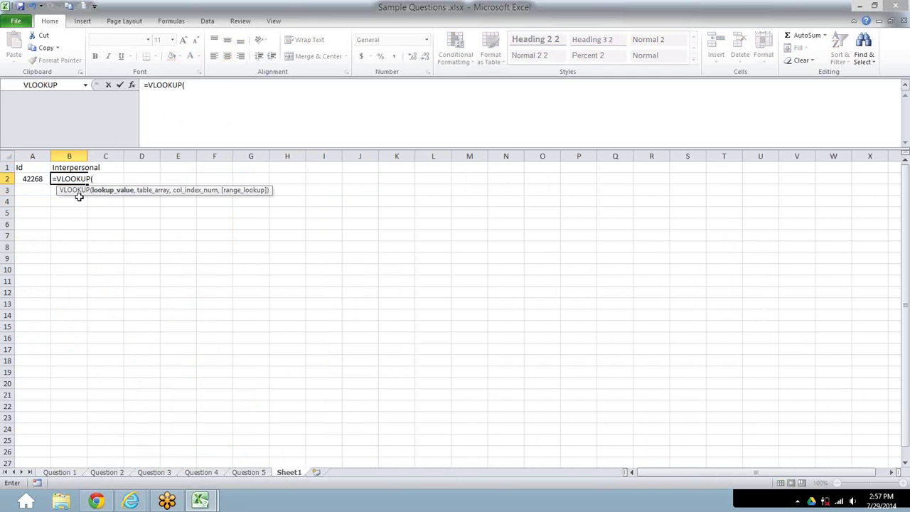
click(33, 179)
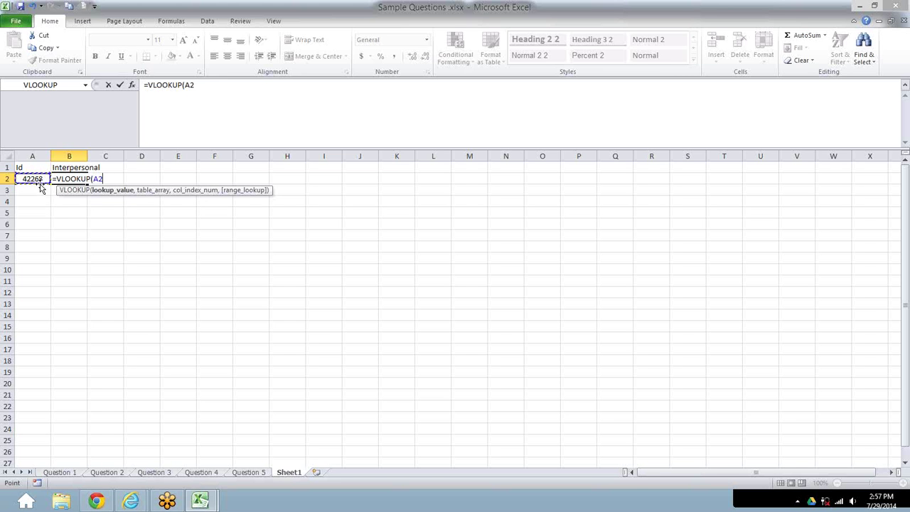
text(,)
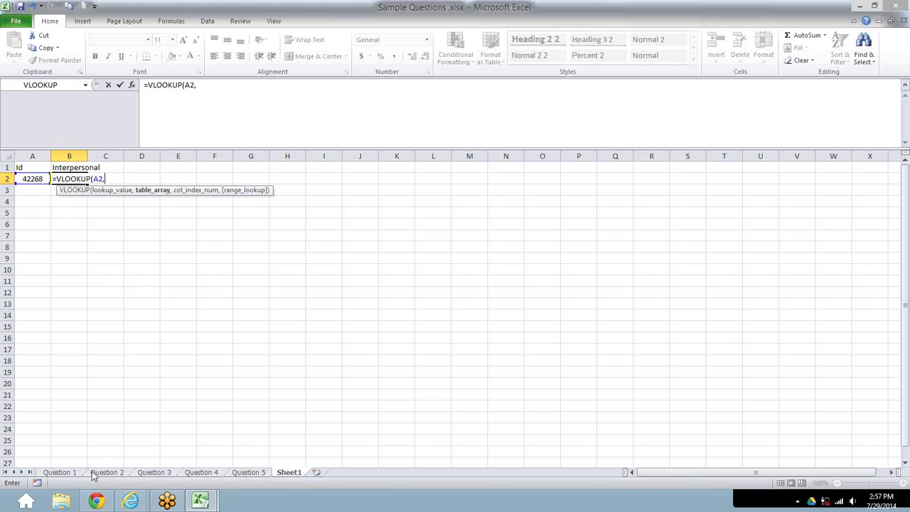
Set the VLOOKUP table array to 'Question 1'!D4:G33.
click(59, 472)
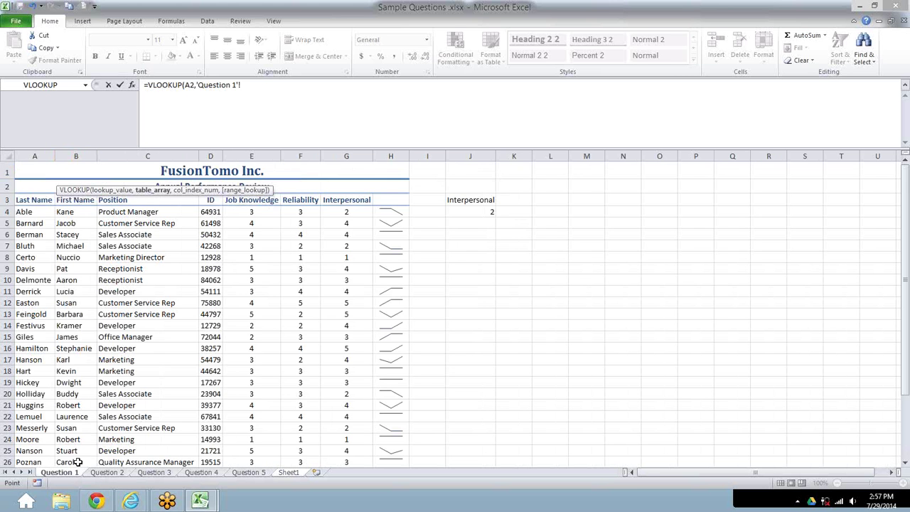
drag(205, 216, 287, 475)
click(288, 472)
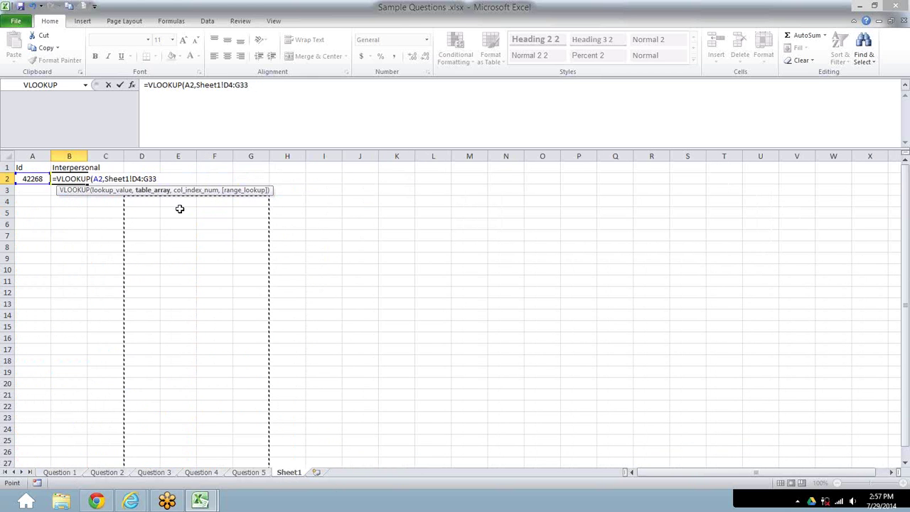
text(,)
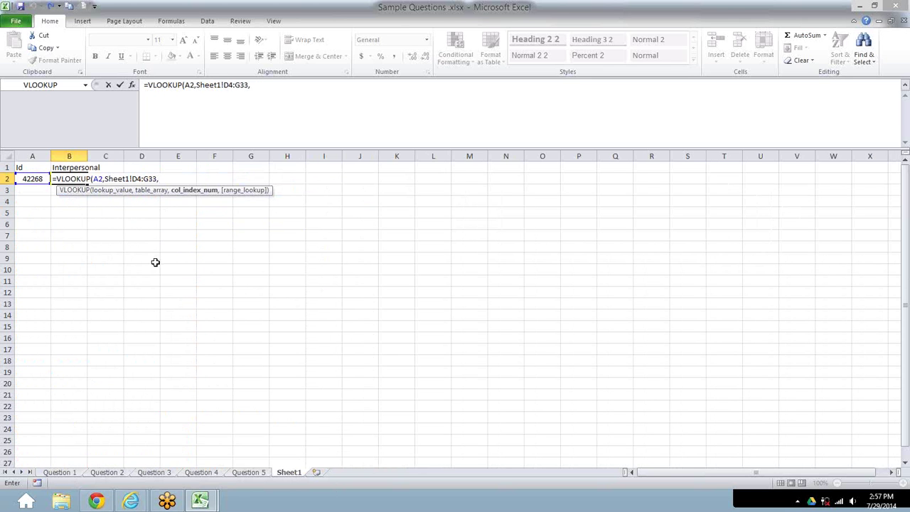
key(ctrl+z)
click(178, 179)
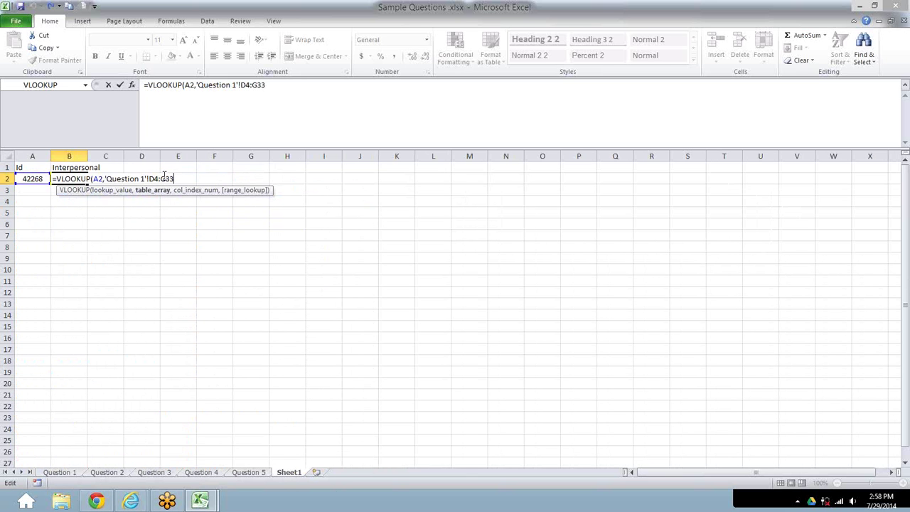
Finish the formula with column index 4 and FALSE for exact match, returning 2.
text(,)
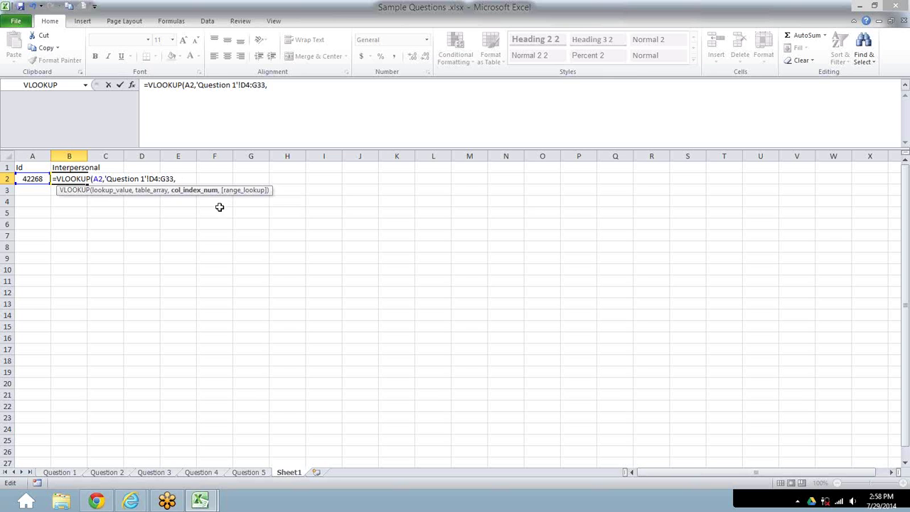
text(4,)
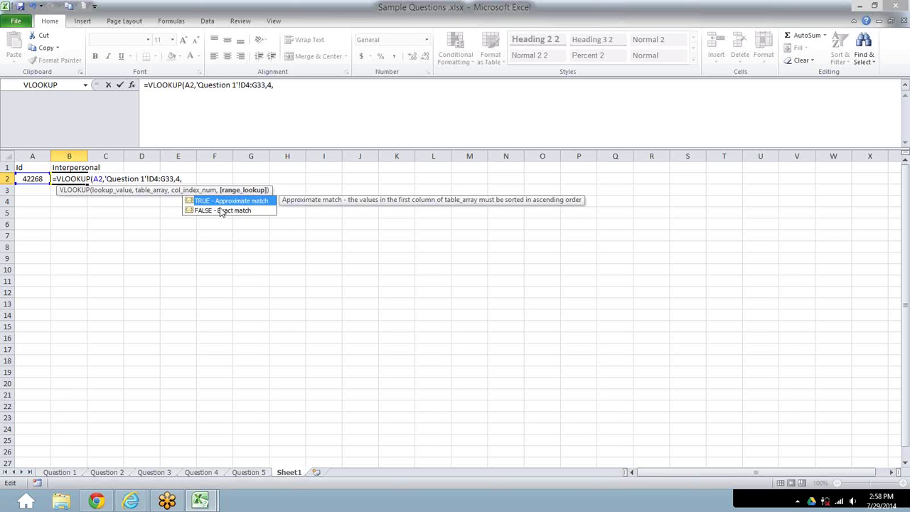
click(210, 211)
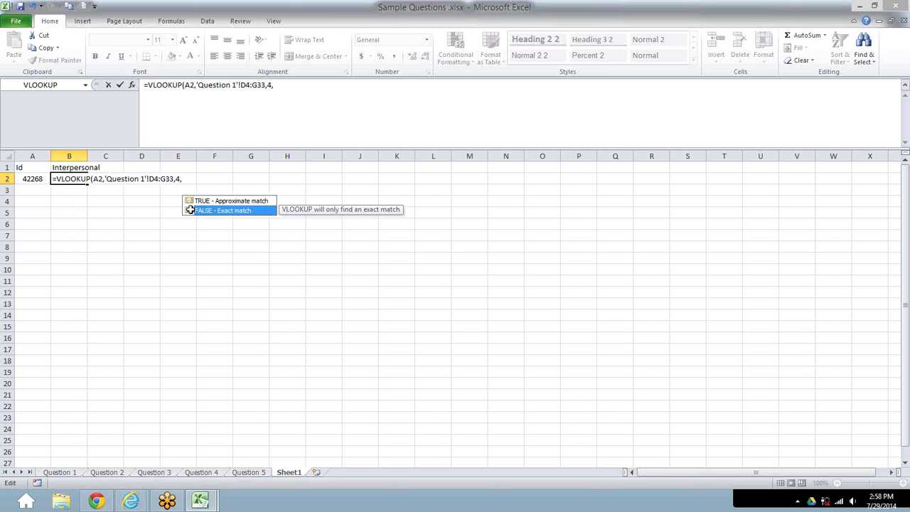
double_click(190, 210)
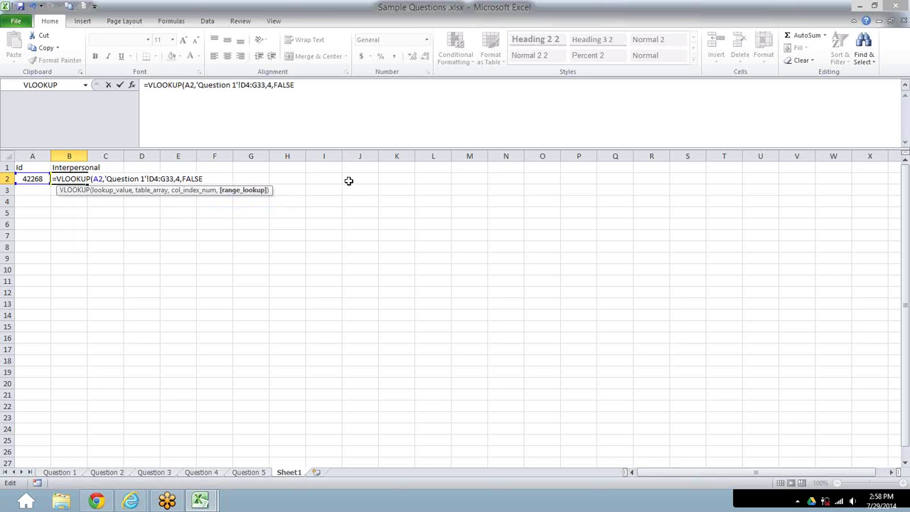
key(Return)
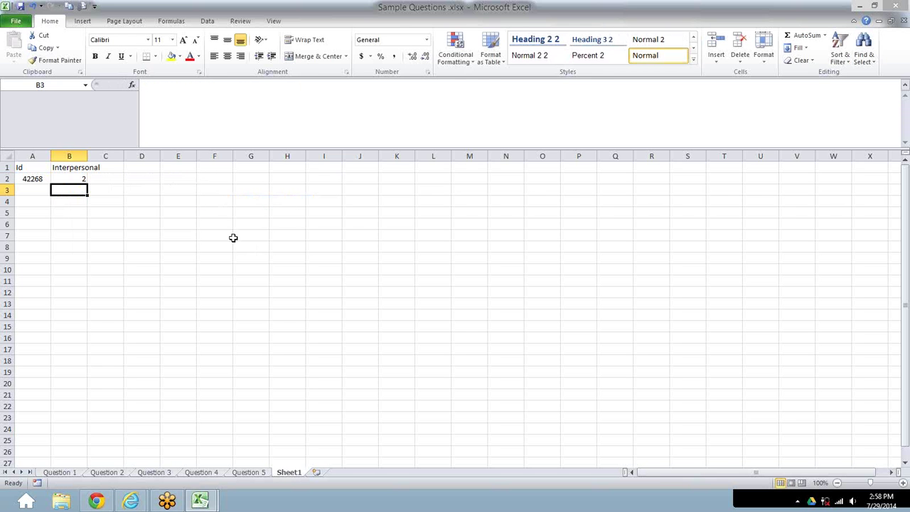
Widen column B on Sheet1 and select B2 to view its VLOOKUP formula.
drag(87, 156, 109, 156)
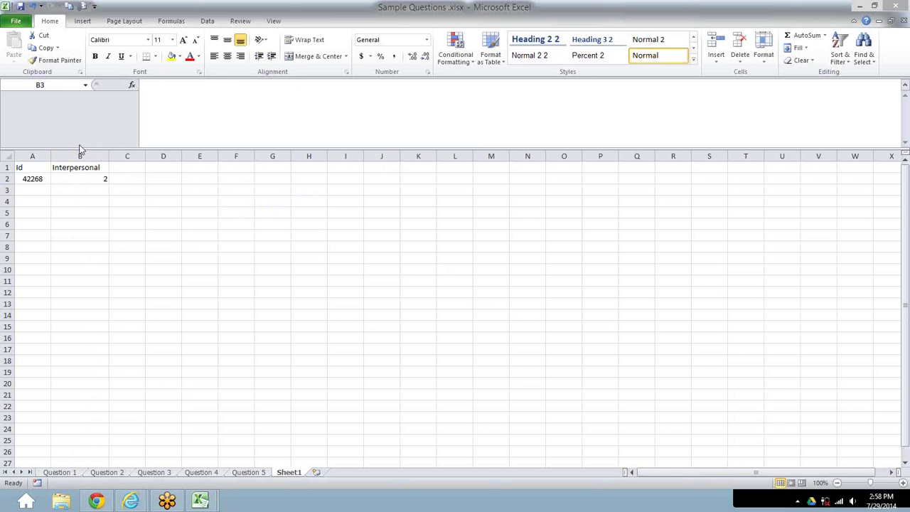
click(71, 178)
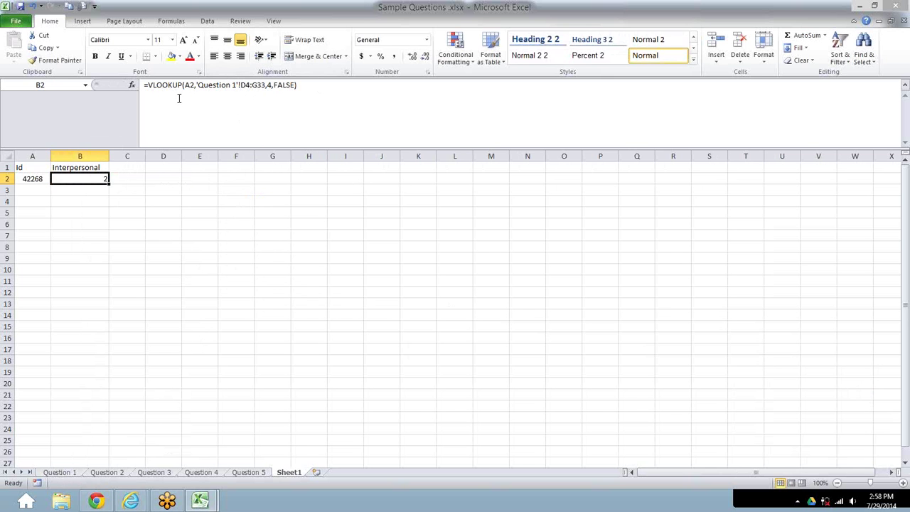
click(165, 22)
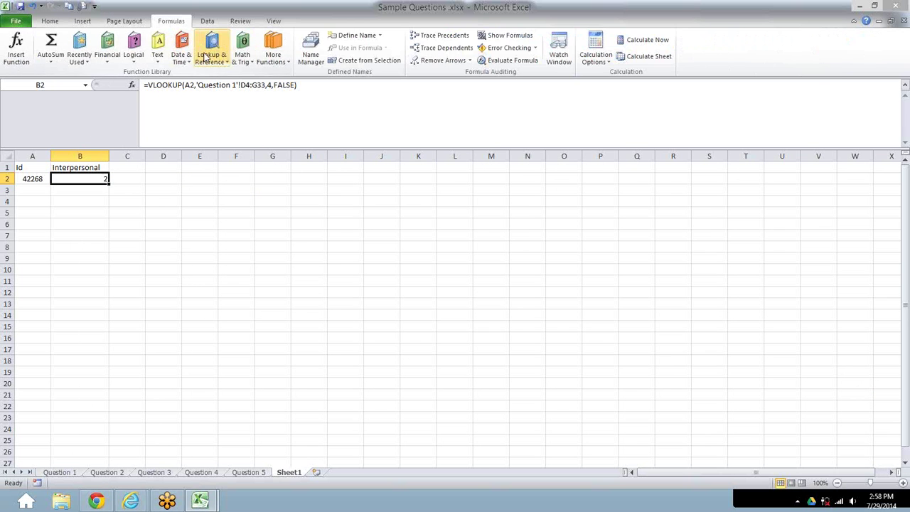
click(211, 61)
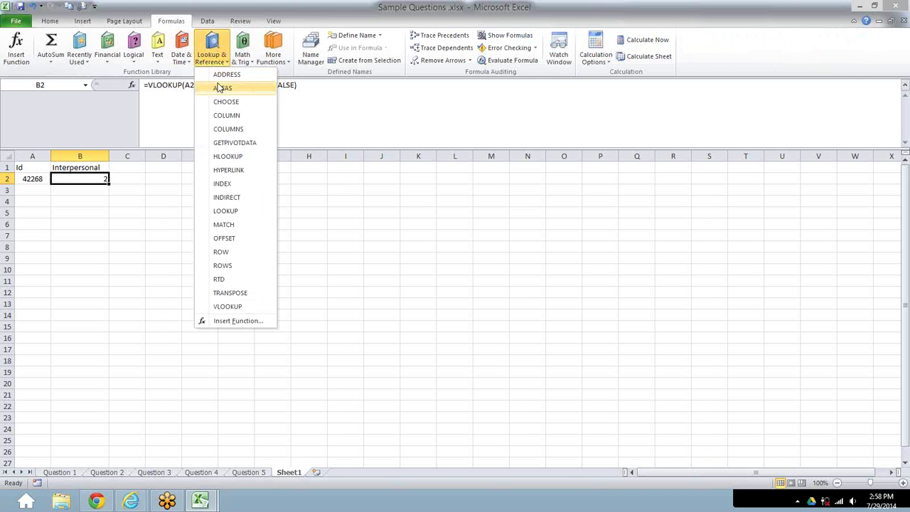
click(227, 306)
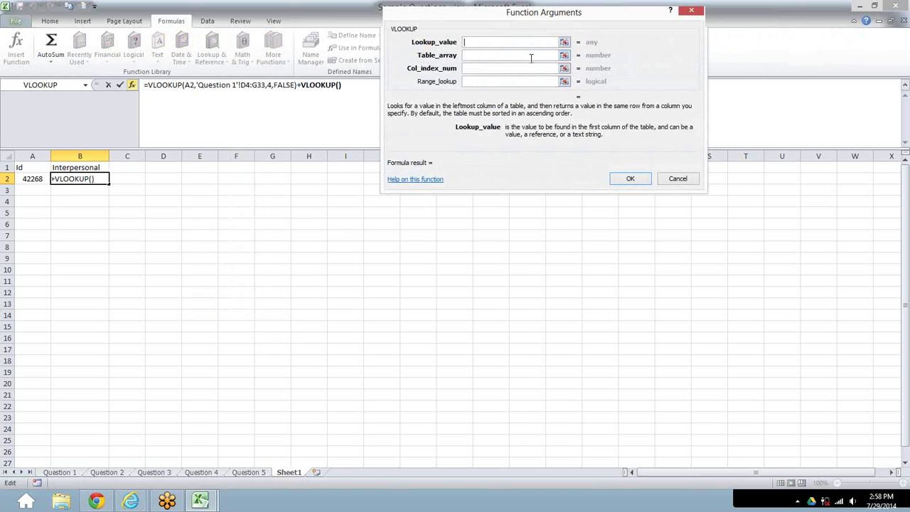
click(475, 55)
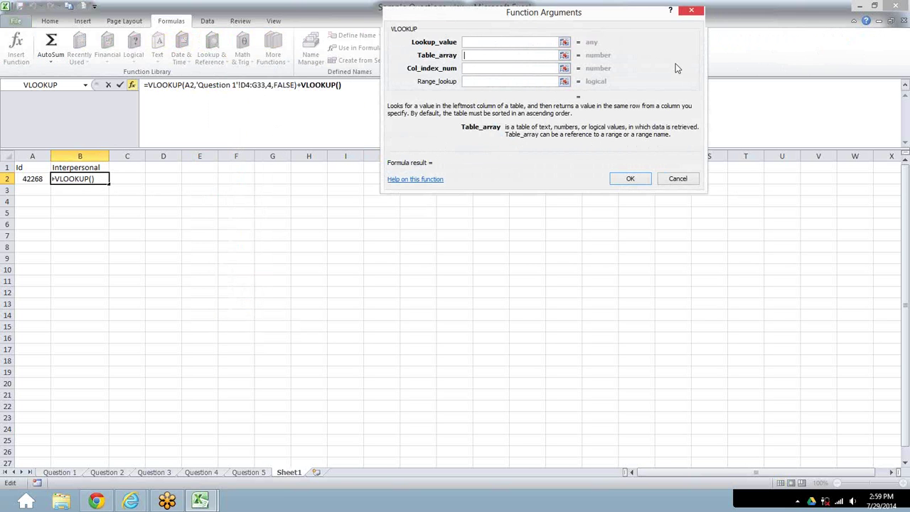
click(678, 179)
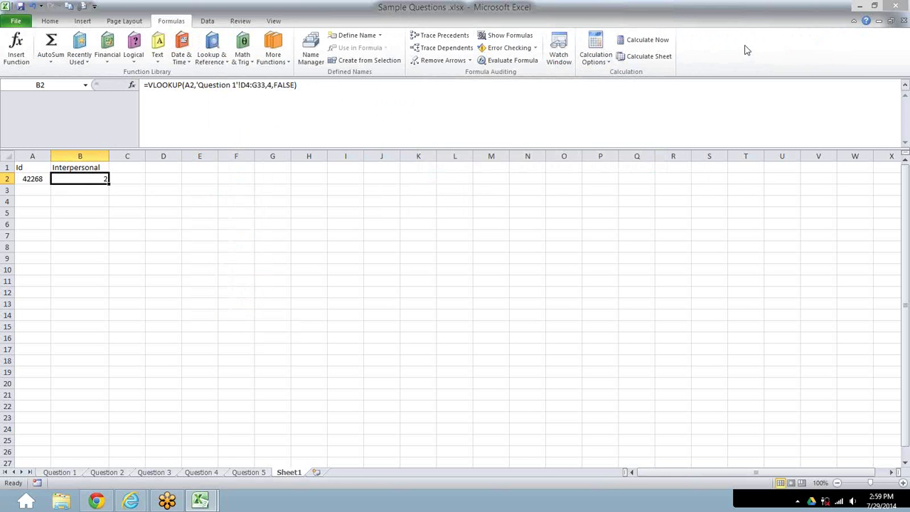